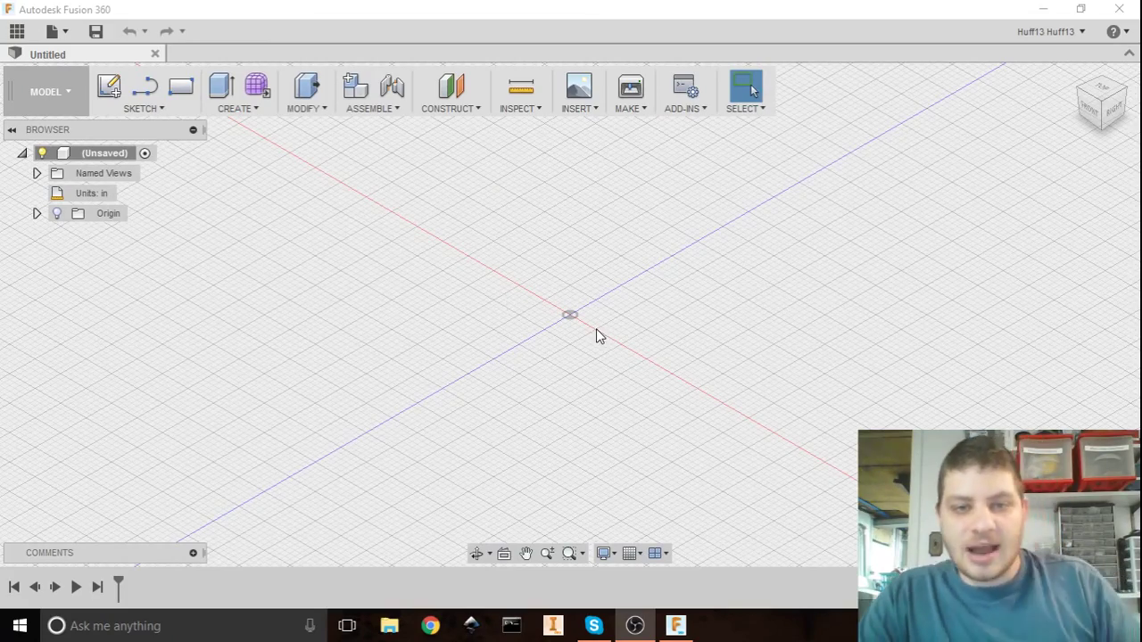
scroll(596, 328, "up", 2)
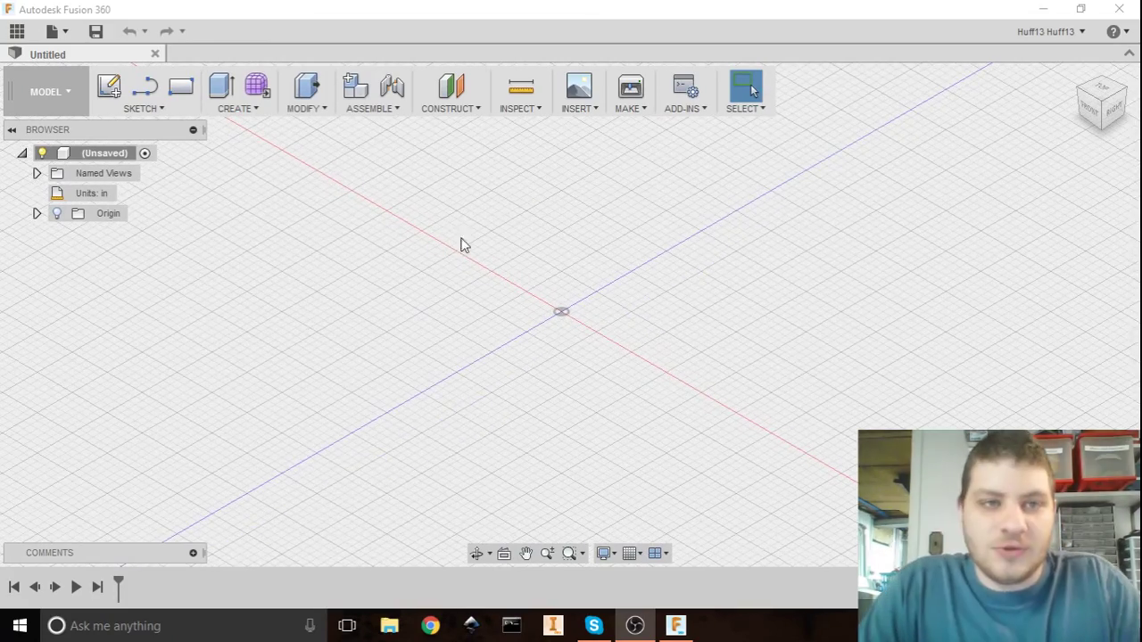
scroll(540, 298, "down", 1)
middle_click_drag(595, 322, 547, 306)
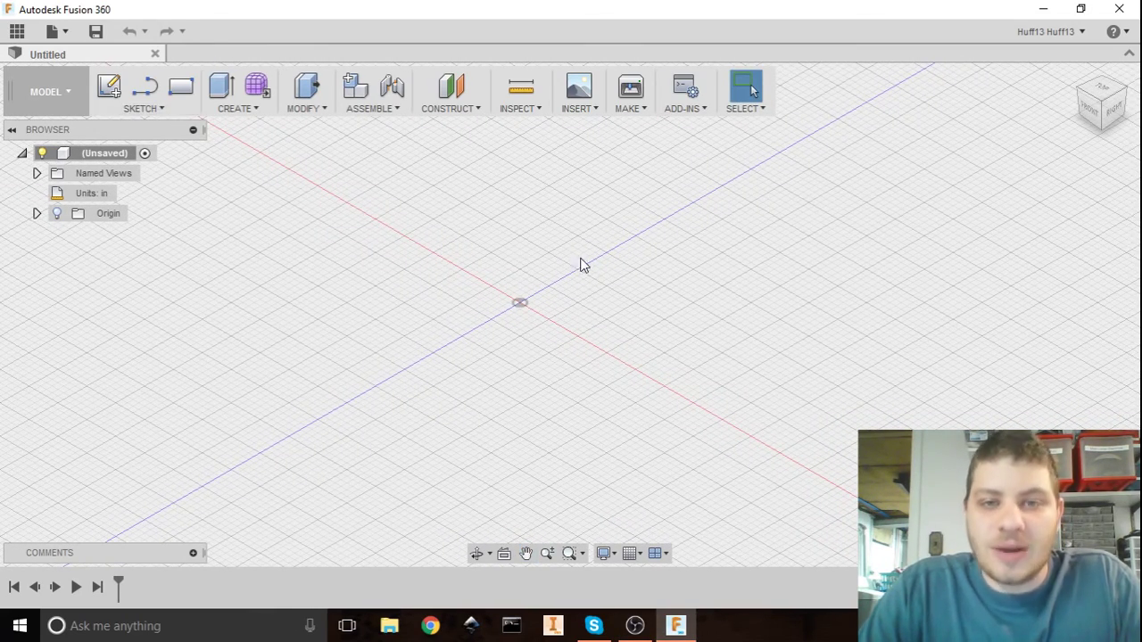
middle_click_drag(545, 288, 543, 294)
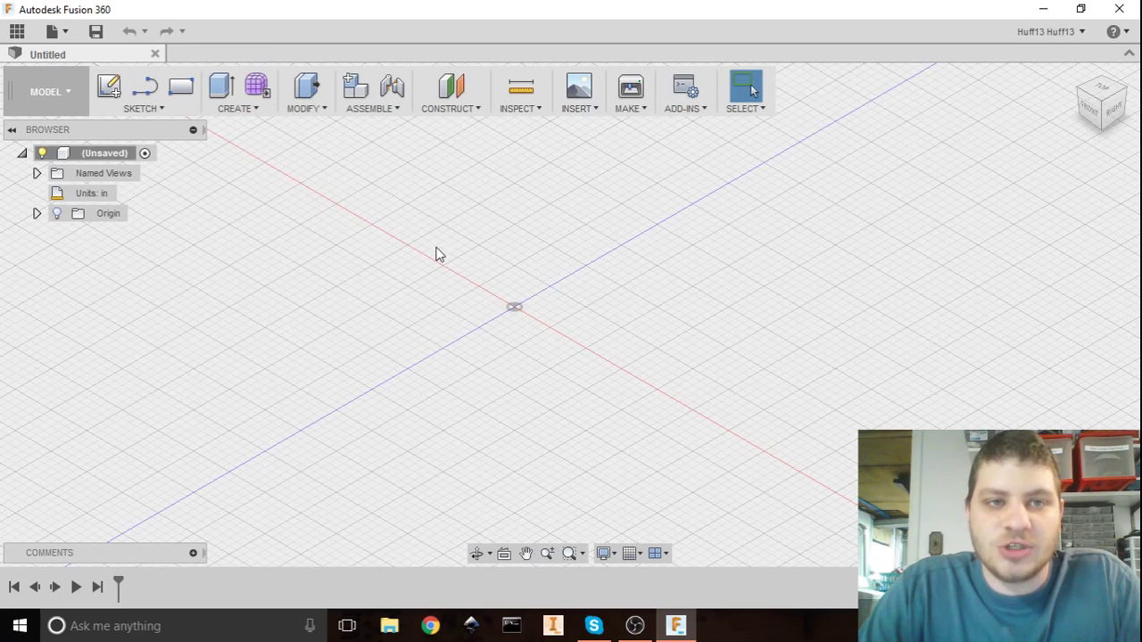
scroll(438, 211, "up", 1)
middle_click_drag(496, 283, 487, 273)
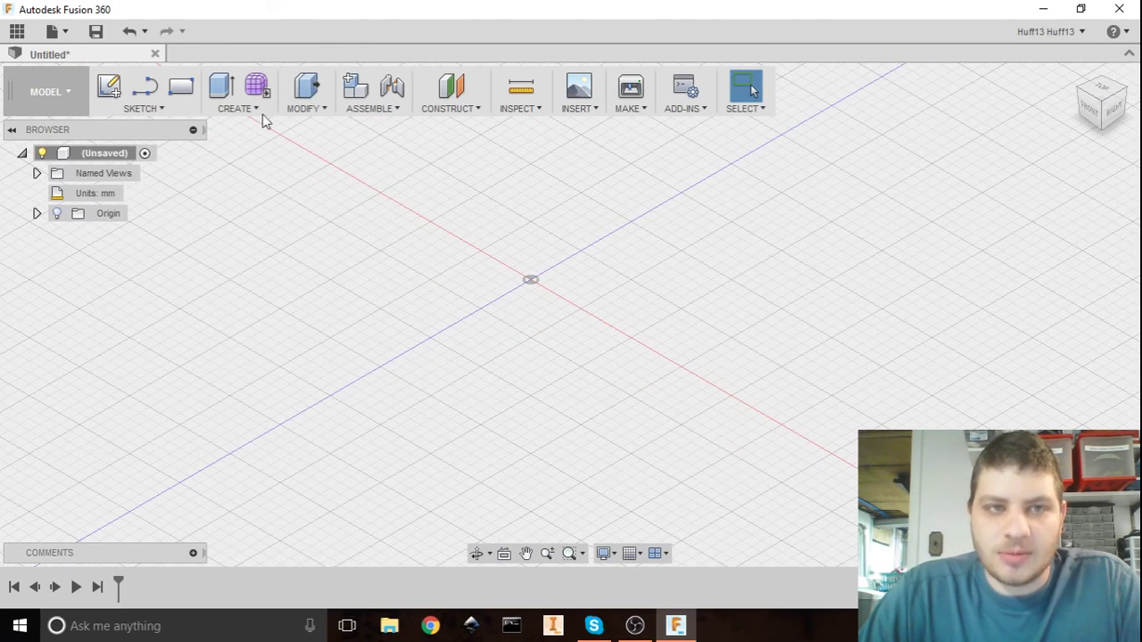
Step: Sketch a 40 mm by 40 mm center rectangle on the horizontal ground plane, centred on the origin, and finish the sketch
left_click(171, 105)
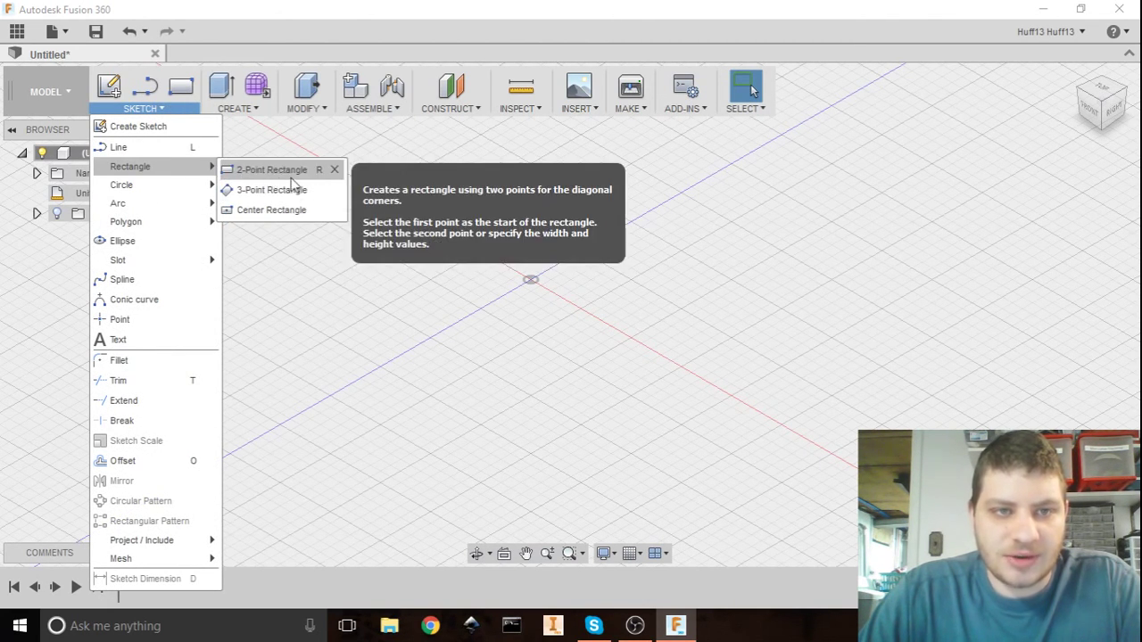
left_click(262, 212)
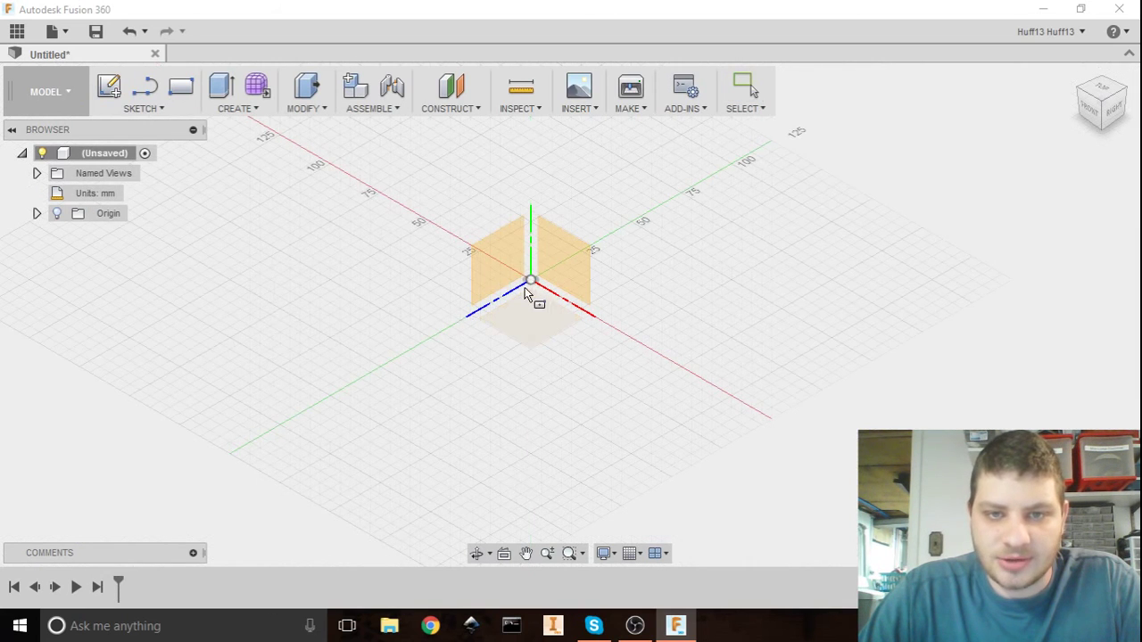
left_click(539, 334)
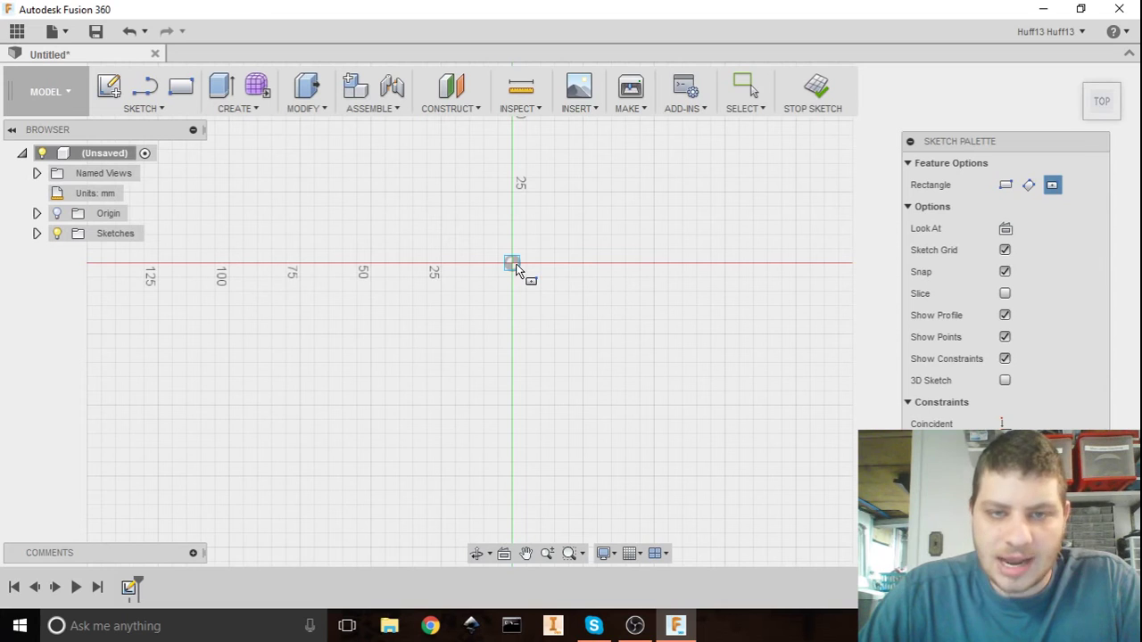
left_click(514, 265)
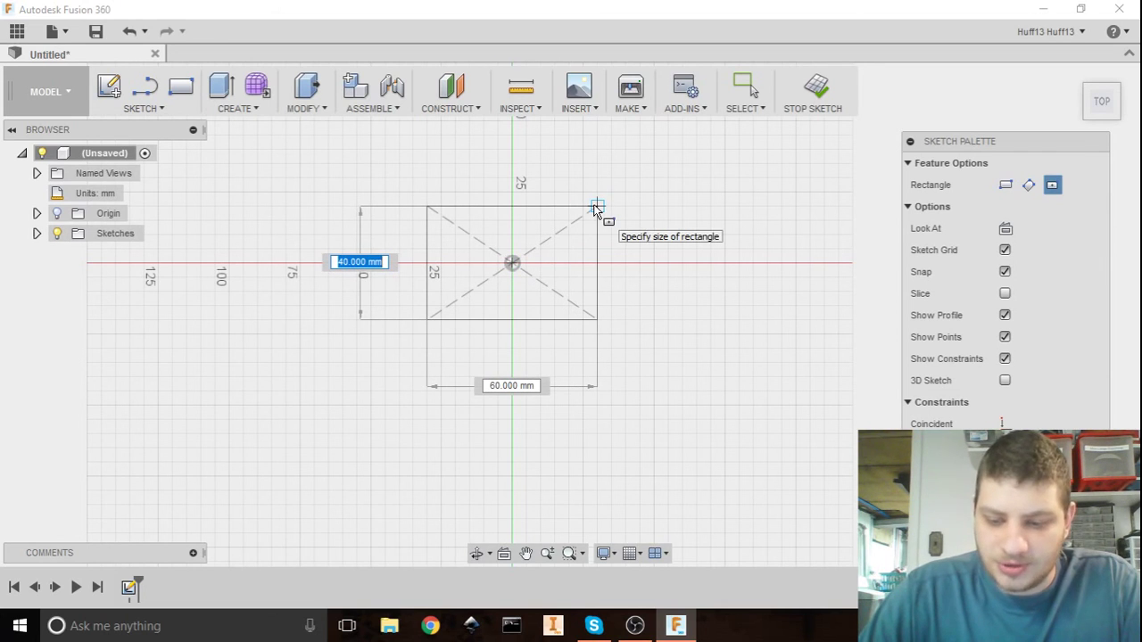
type("40")
key("Tab")
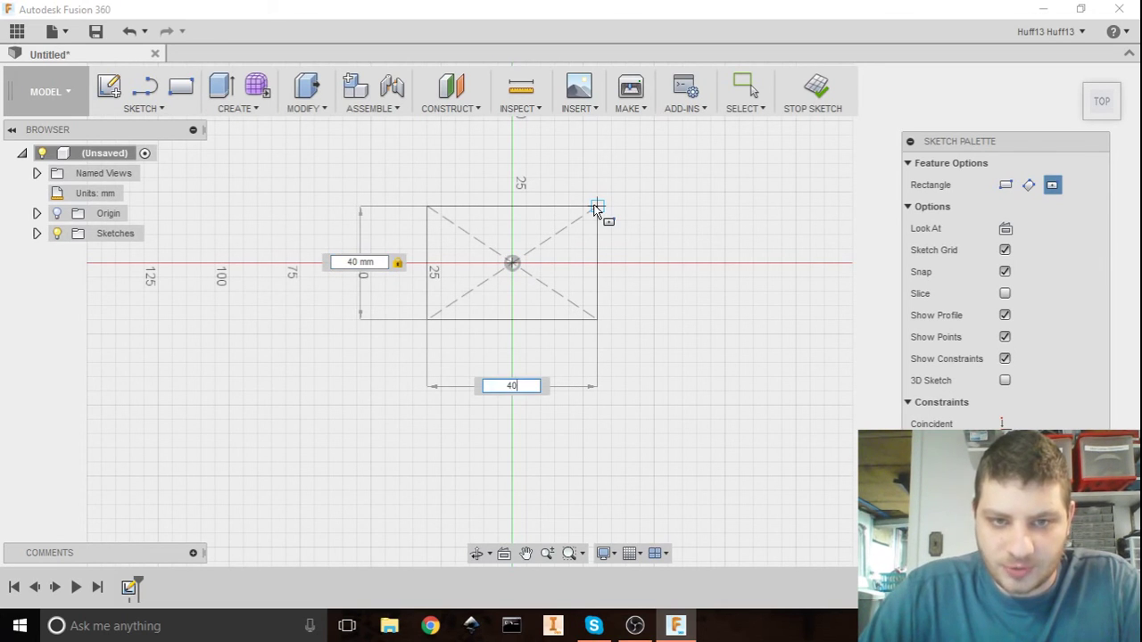
key("Return")
left_click(812, 103)
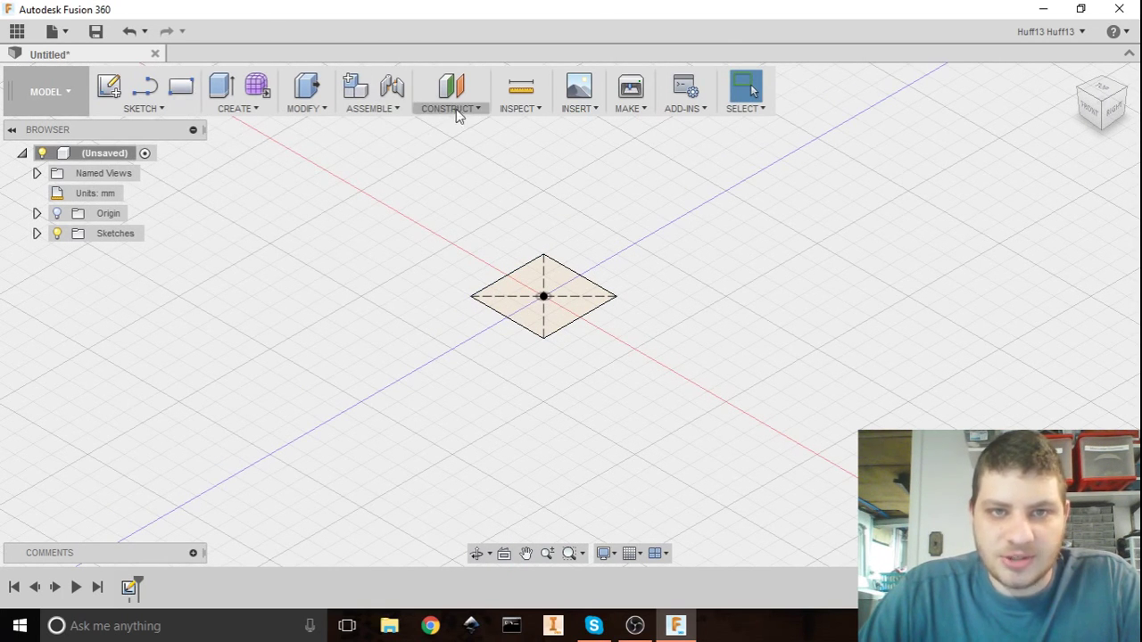
Step: Create a construction plane offset 20 mm above the square profile
left_click(453, 86)
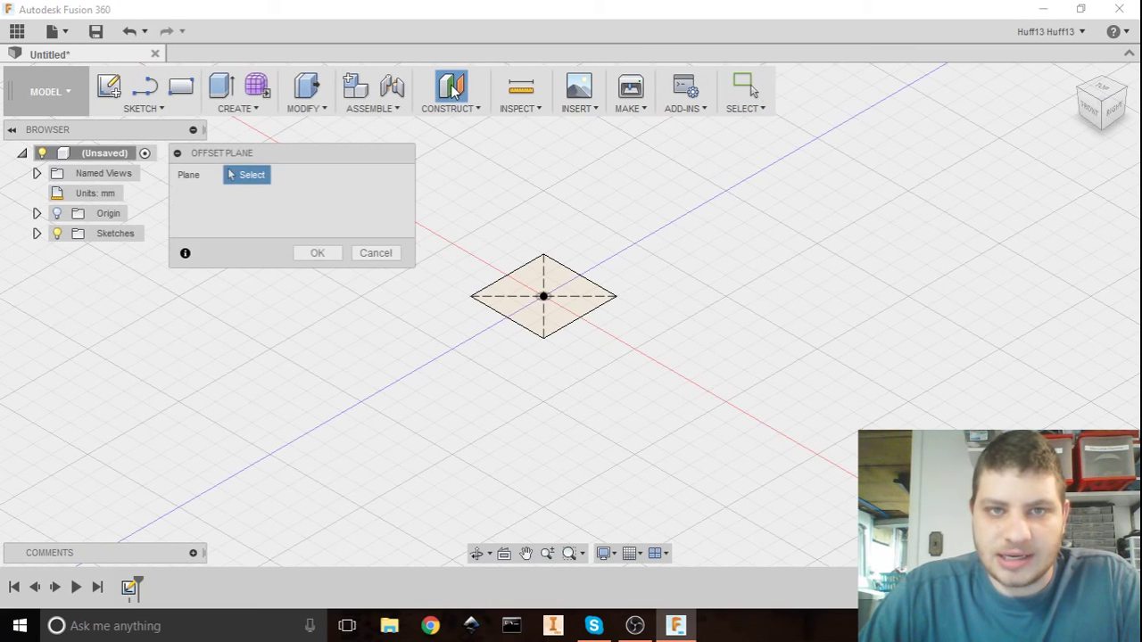
left_click(569, 316)
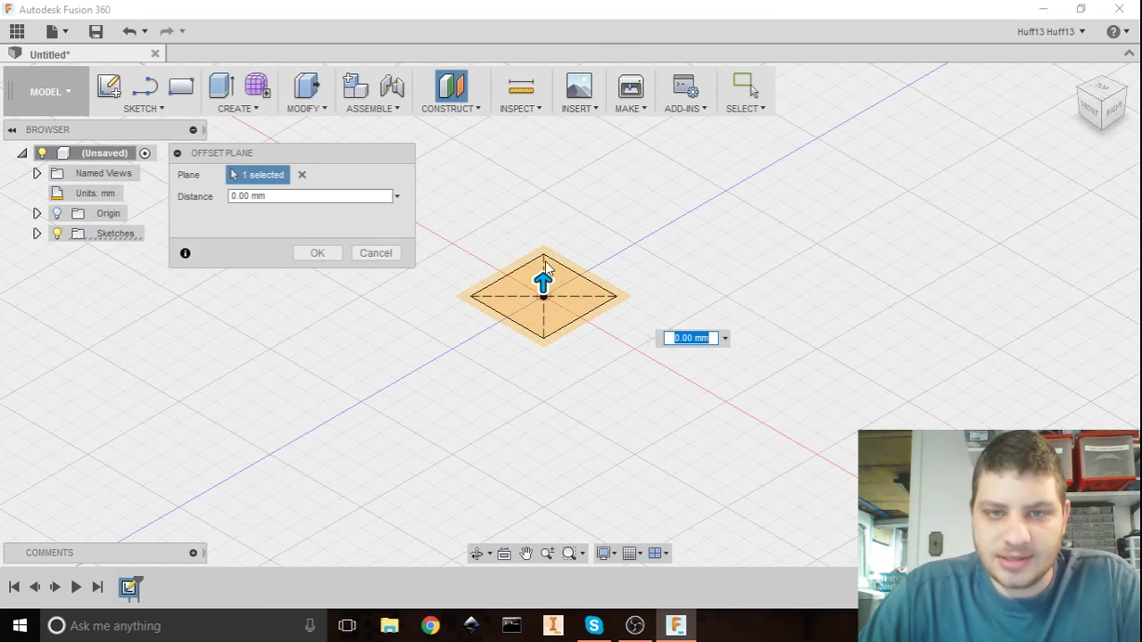
left_click_drag(543, 281, 555, 228)
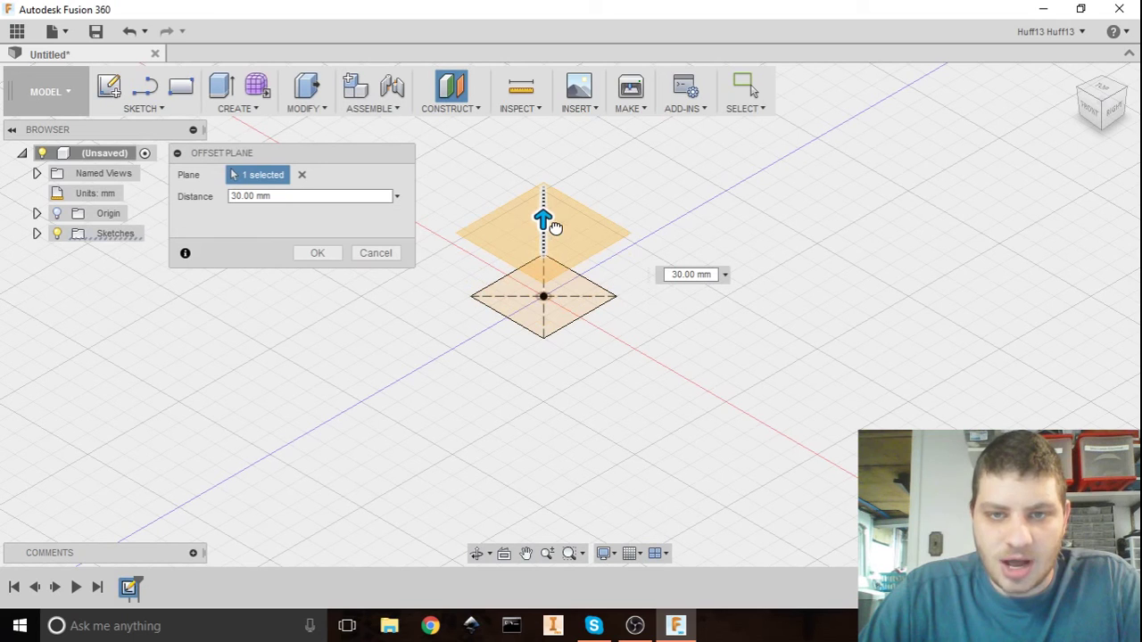
middle_click_drag(548, 313, 601, 286, "shift")
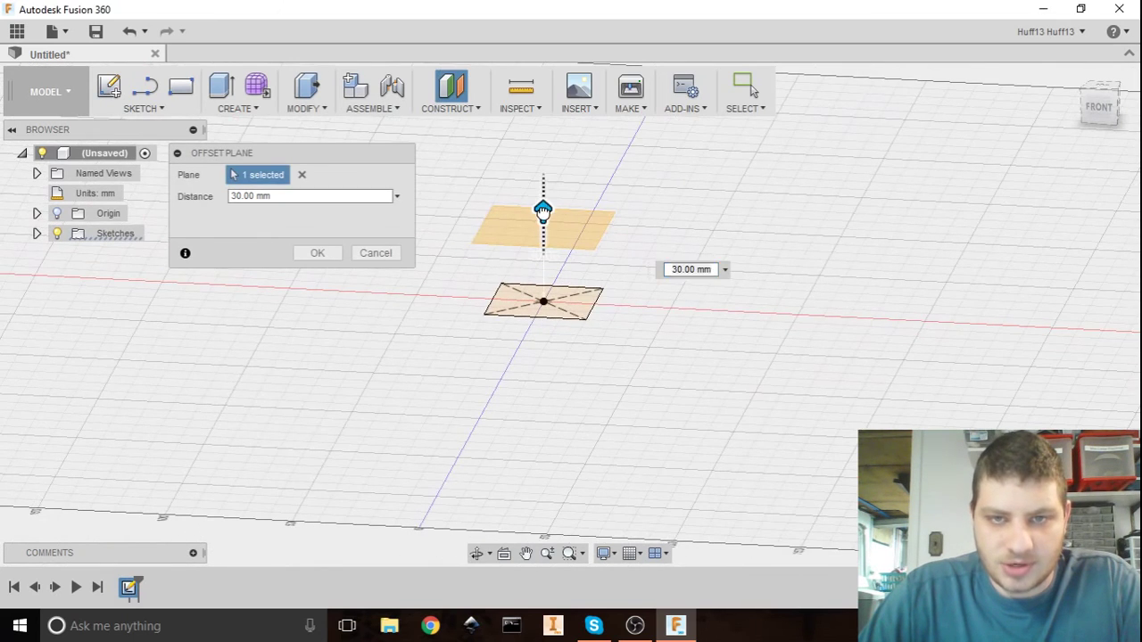
left_click_drag(540, 212, 547, 221)
mouse_move(581, 216)
middle_mouse_down("shift")
mouse_move(602, 196)
mouse_move(571, 231)
middle_mouse_up("shift")
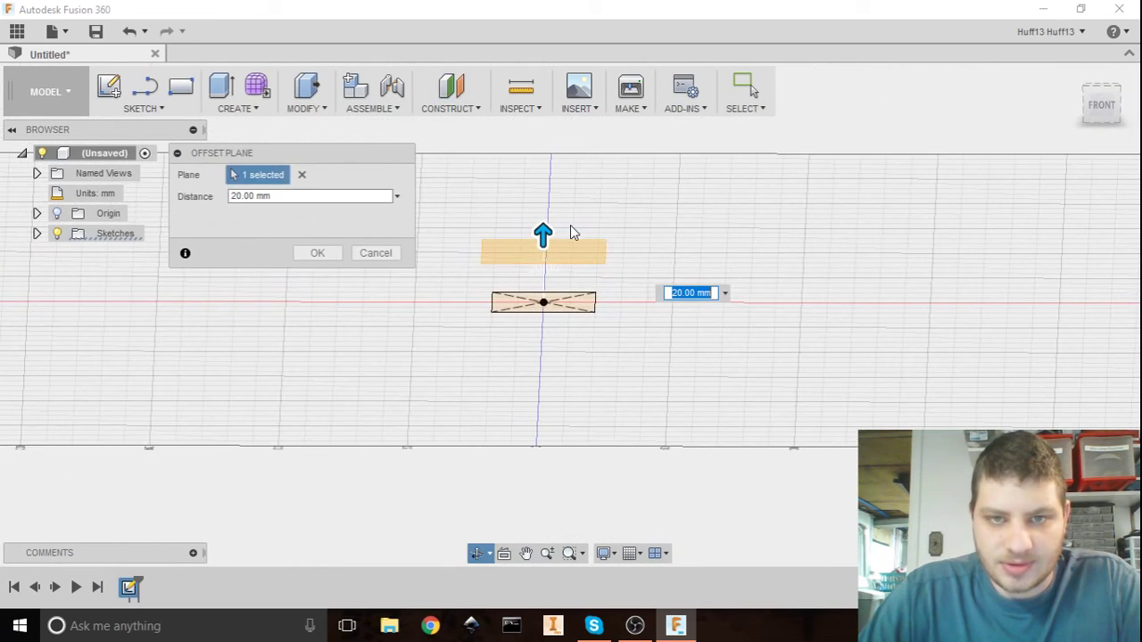
left_click(318, 256)
Step: On the offset plane, sketch a single line beside the square, parallel to its side edge and spanning its full length, and finish the sketch
mouse_move(612, 262)
middle_mouse_down("shift")
mouse_move(591, 219)
mouse_move(609, 214)
mouse_move(571, 211)
mouse_move(581, 224)
middle_mouse_up("shift")
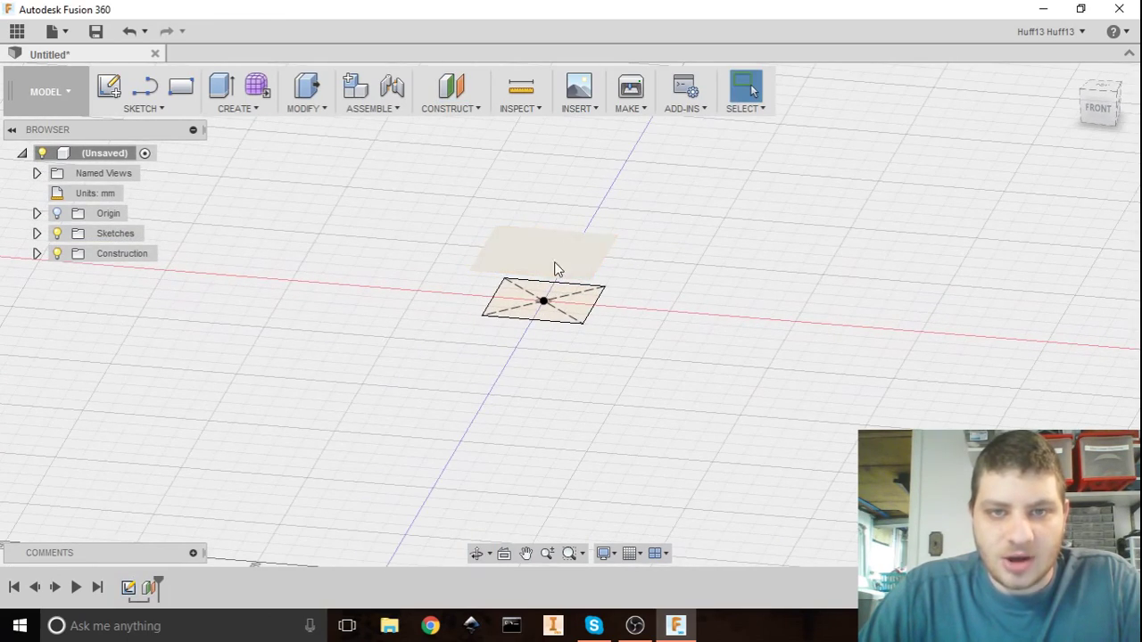
left_click(568, 259)
left_click(133, 94)
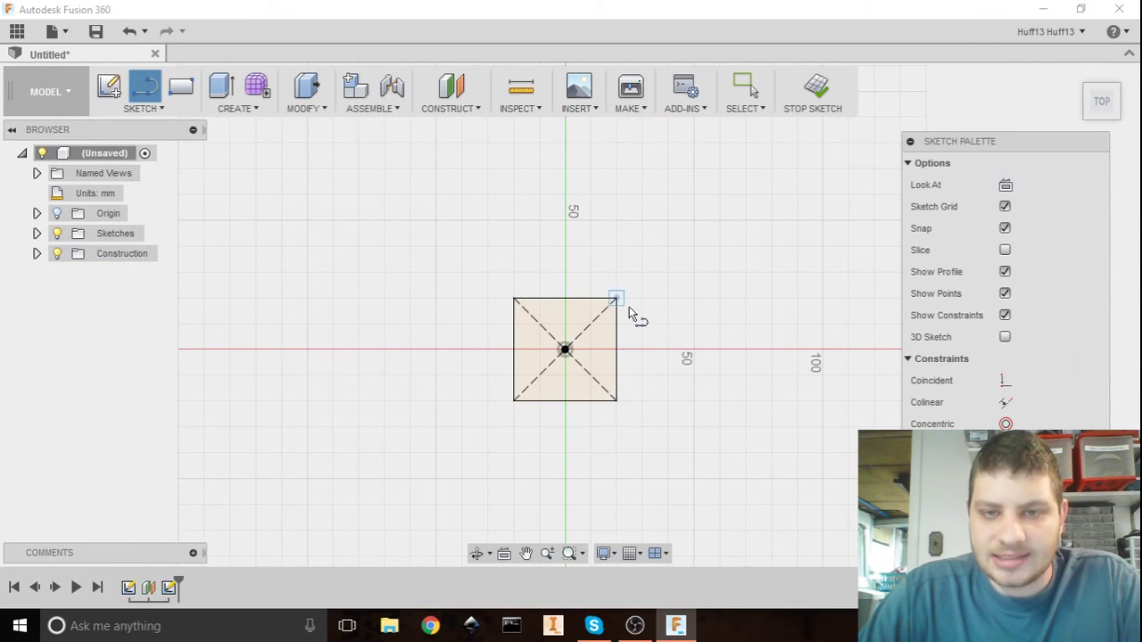
mouse_move(630, 314)
middle_mouse_down()
mouse_move(637, 301)
mouse_move(586, 221)
middle_mouse_up()
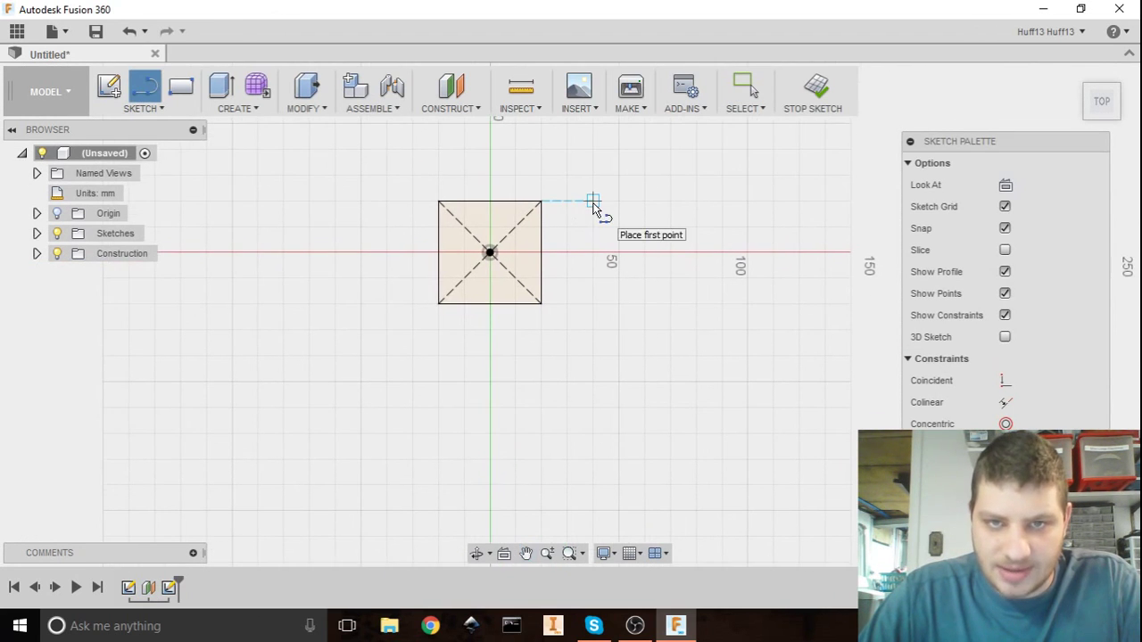
left_click(594, 200)
left_click(592, 305)
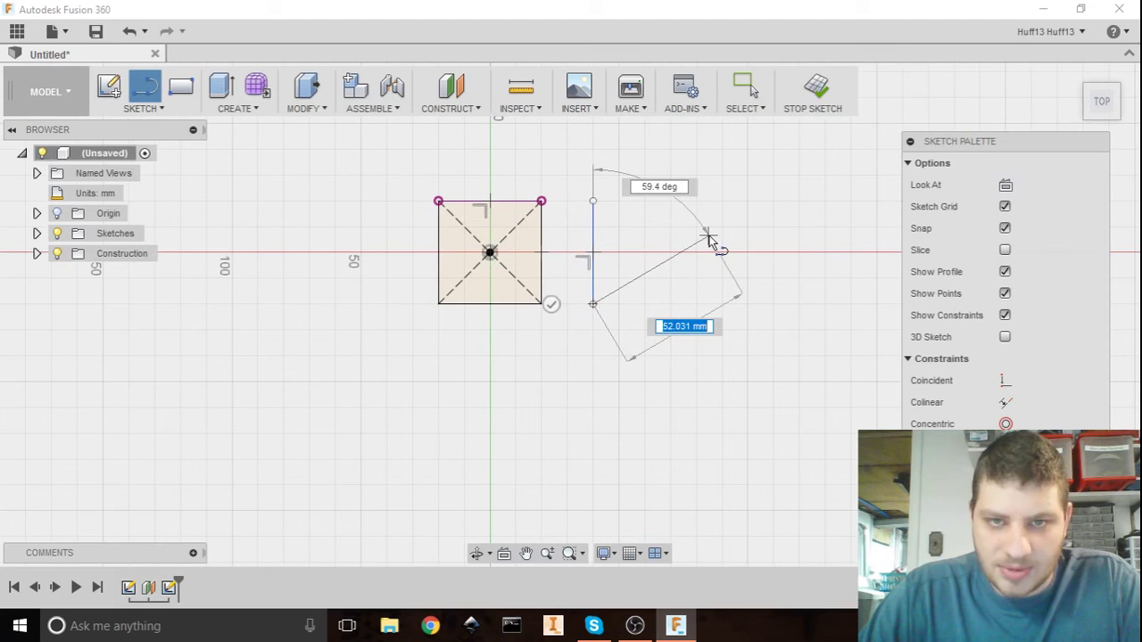
left_click(827, 95)
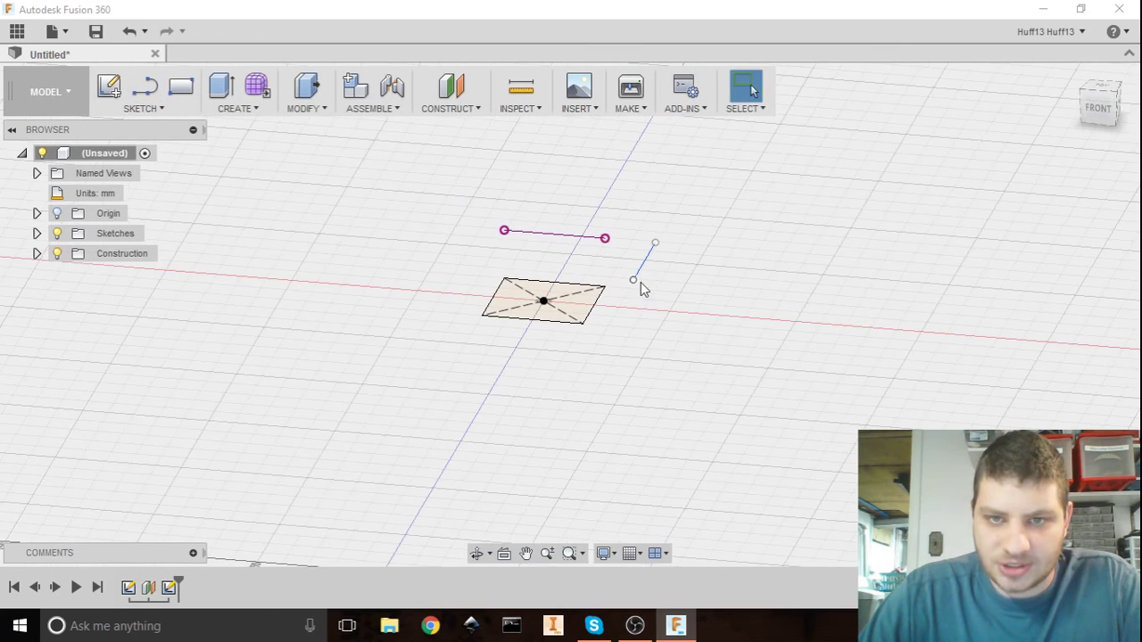
Step: Create a construction plane at an angle of -45 degrees through the single line beside the square
middle_click_drag(643, 284, 682, 265, "shift")
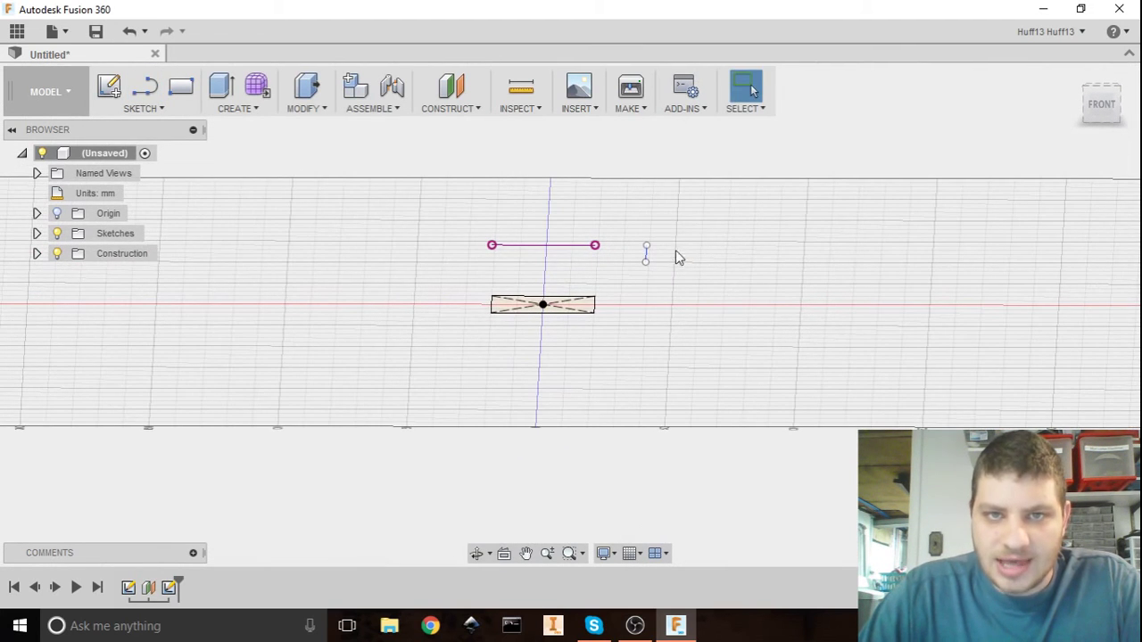
left_click(462, 109)
left_click(477, 150)
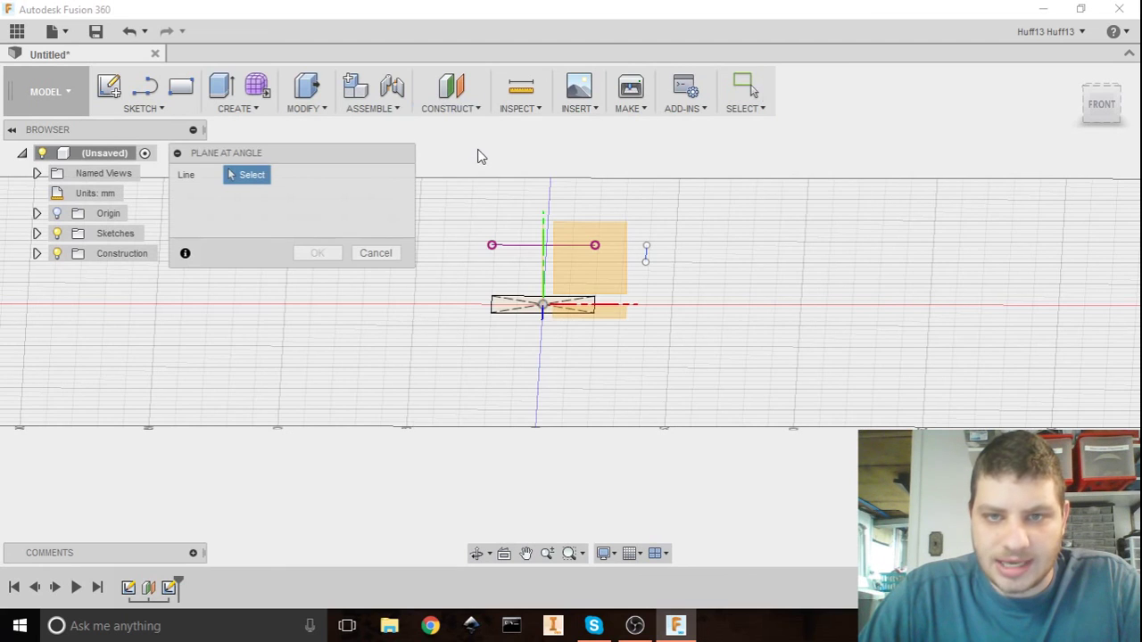
left_click(459, 108)
left_click(472, 147)
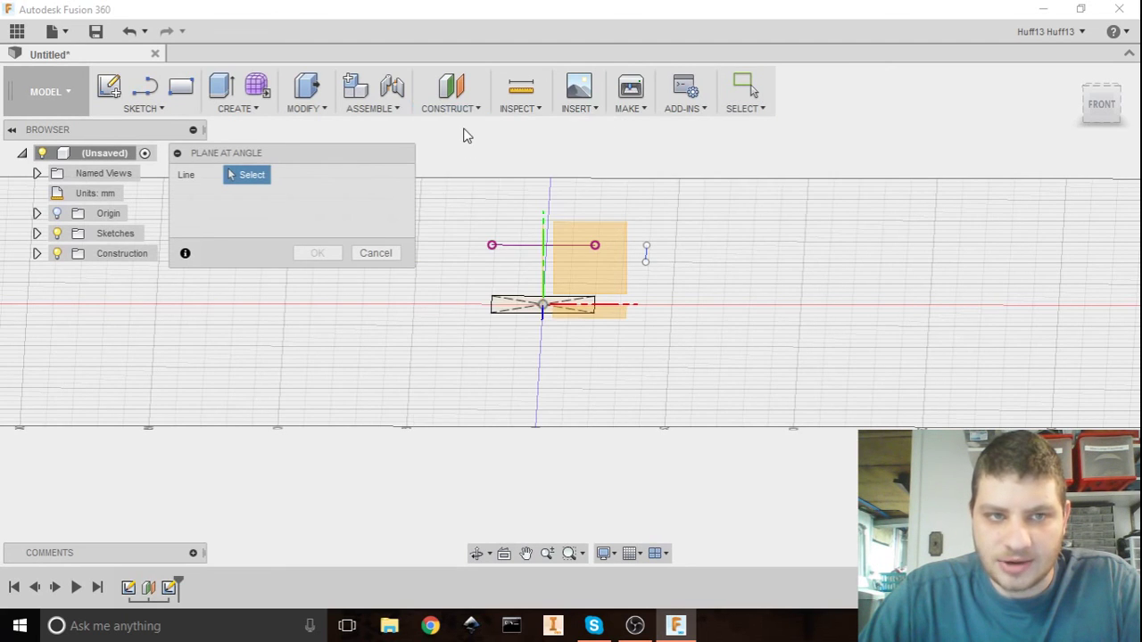
left_click(646, 256)
left_click_drag(647, 168, 595, 161)
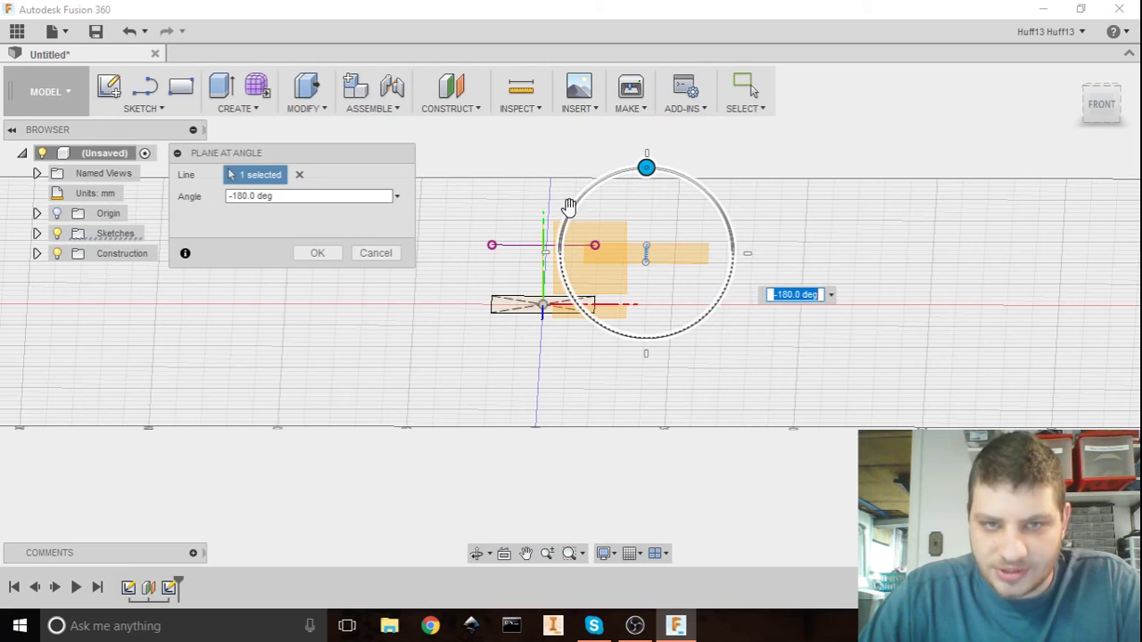
left_click_drag(646, 168, 742, 350)
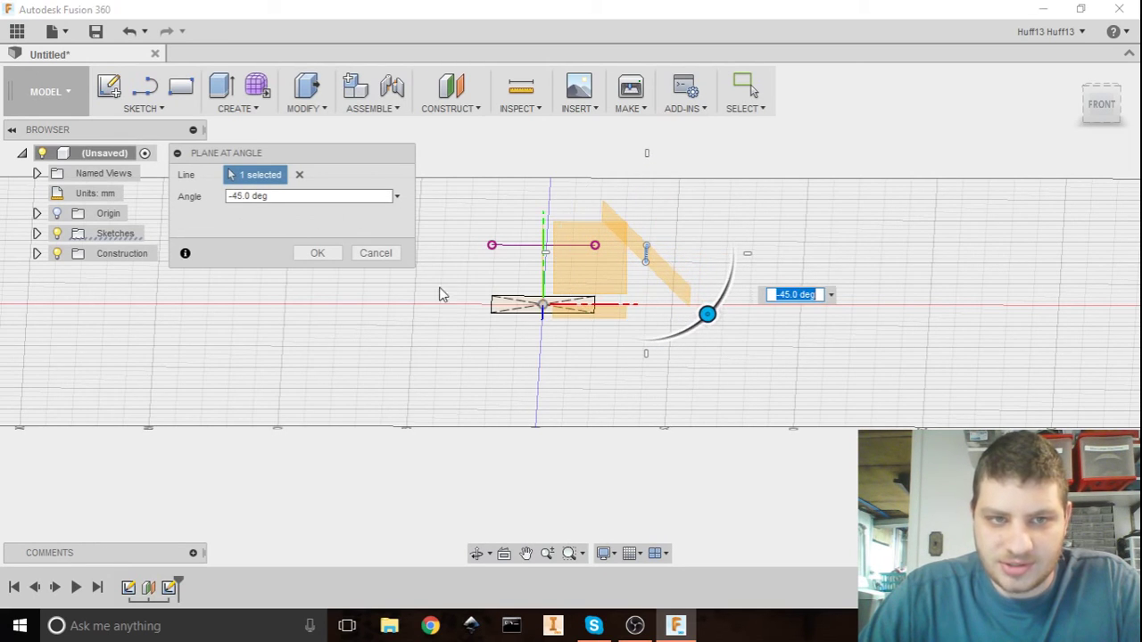
left_click(316, 255)
Step: Sketch a center diameter circle on the angled plane, centred on the sketch's vertical axis just beyond the square's far edge, and finish the sketch
mouse_move(553, 271)
middle_mouse_down("shift")
mouse_move(569, 260)
mouse_move(557, 268)
mouse_move(686, 282)
mouse_move(612, 273)
mouse_move(619, 285)
mouse_move(673, 253)
mouse_move(661, 252)
middle_mouse_up("shift")
left_click(157, 108)
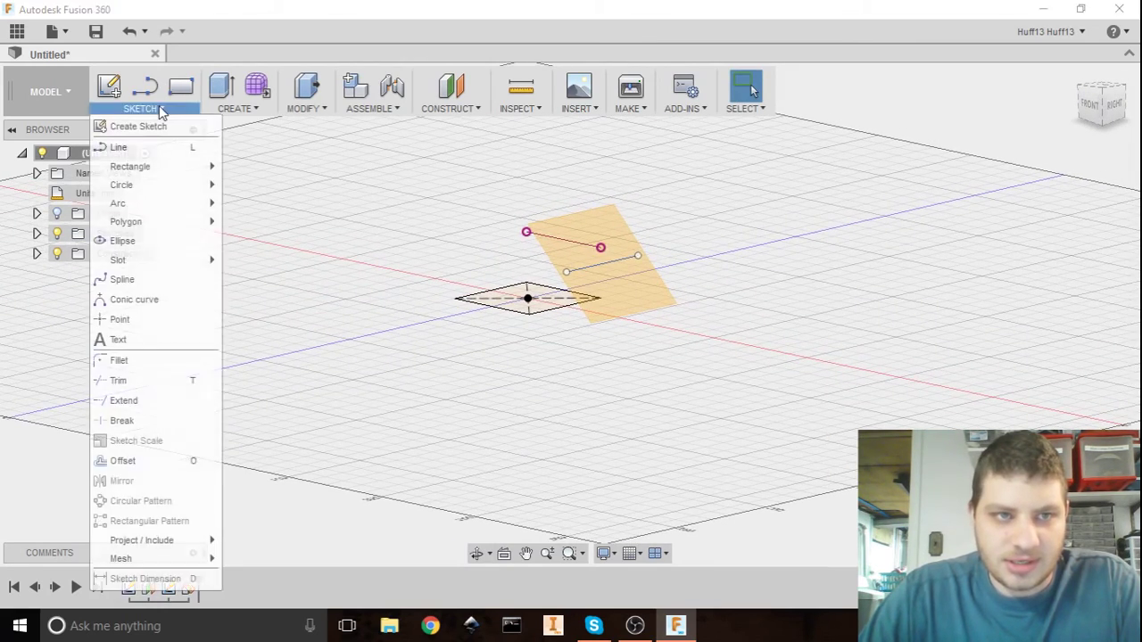
mouse_move(136, 185)
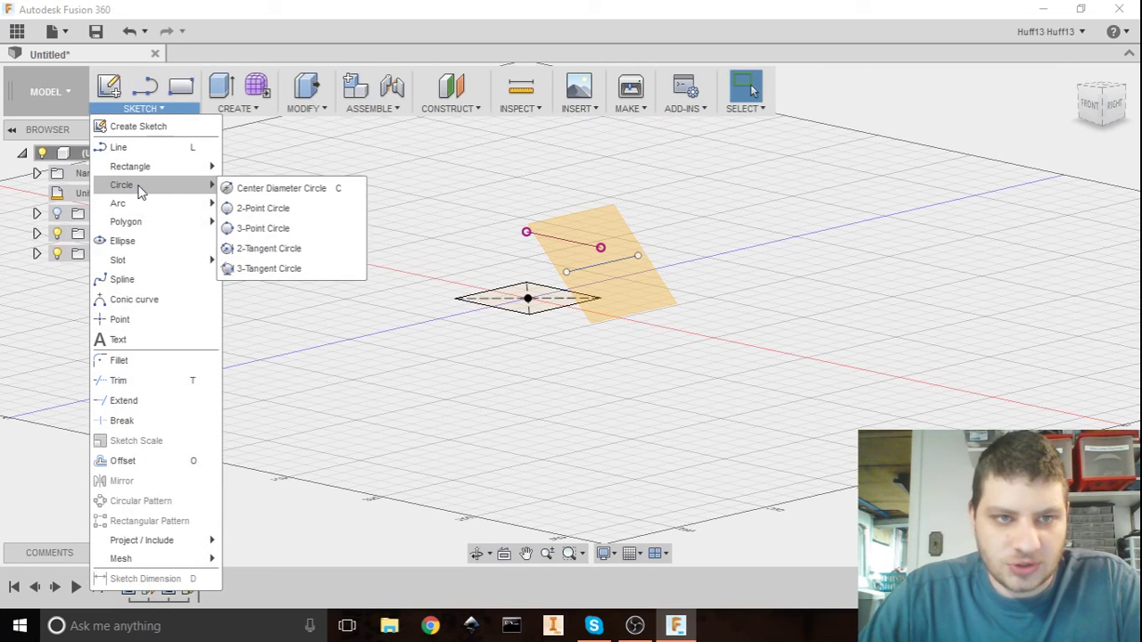
left_click(284, 196)
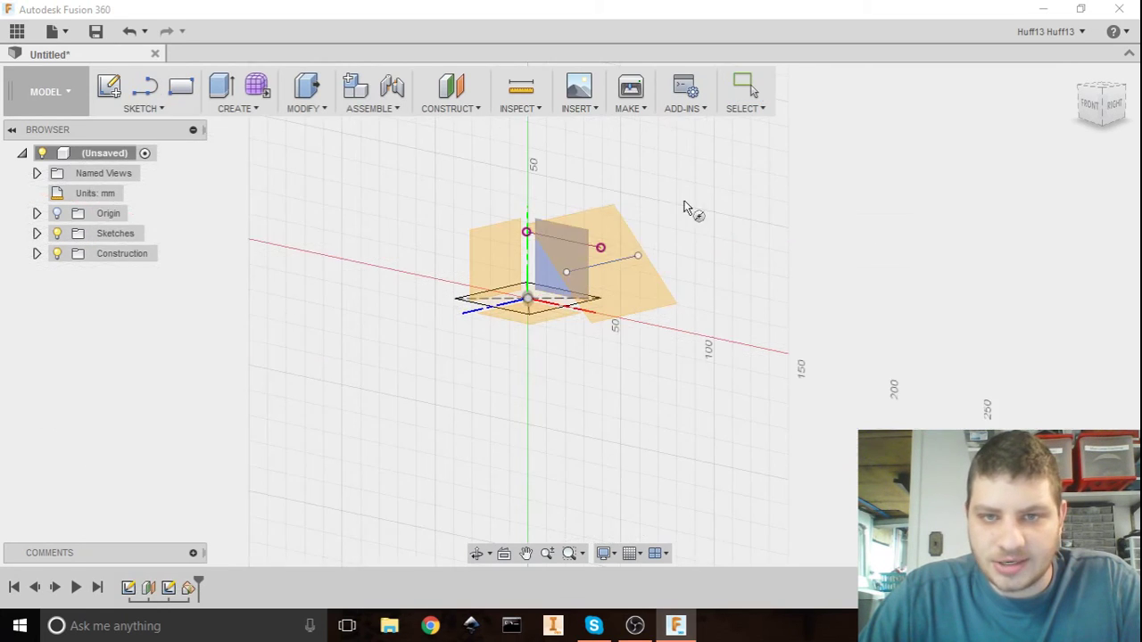
left_click(600, 215)
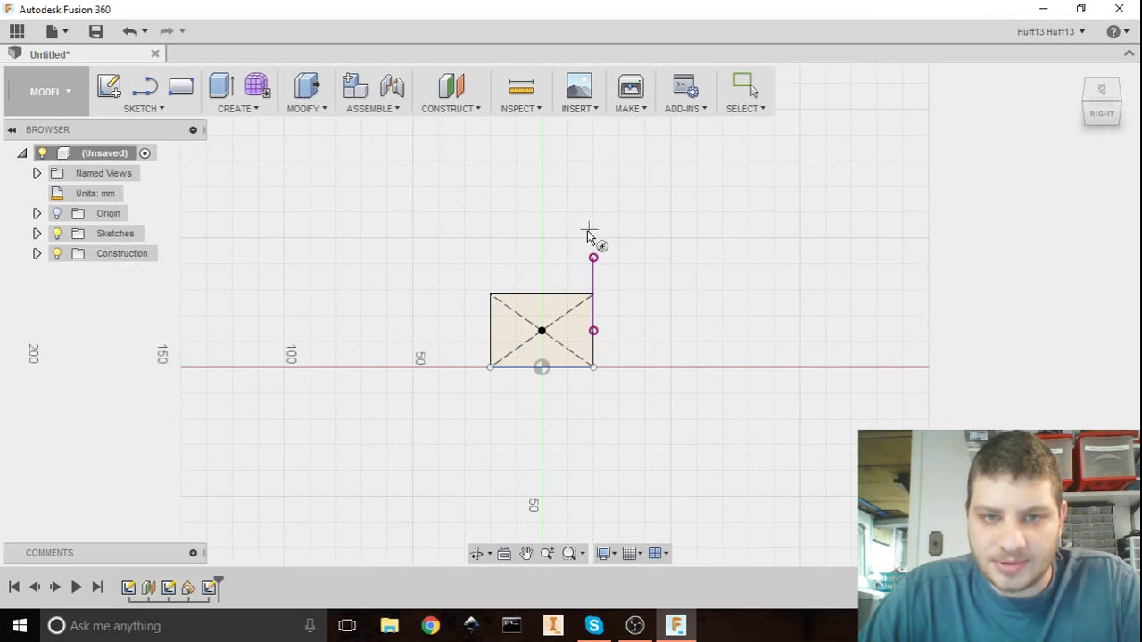
left_click(542, 280)
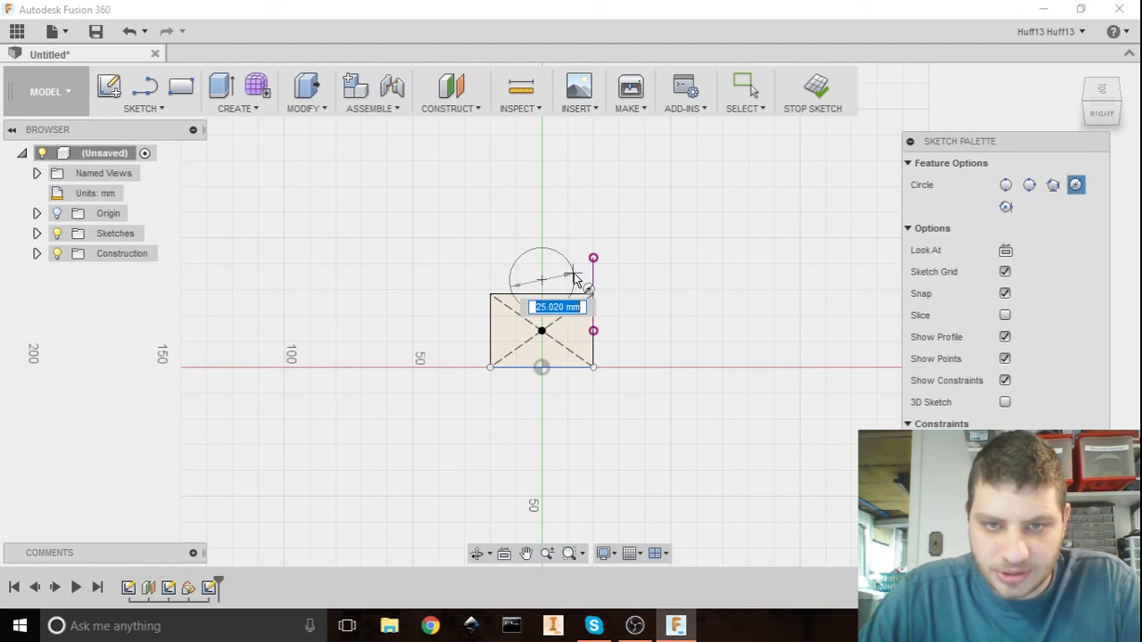
left_click(575, 278)
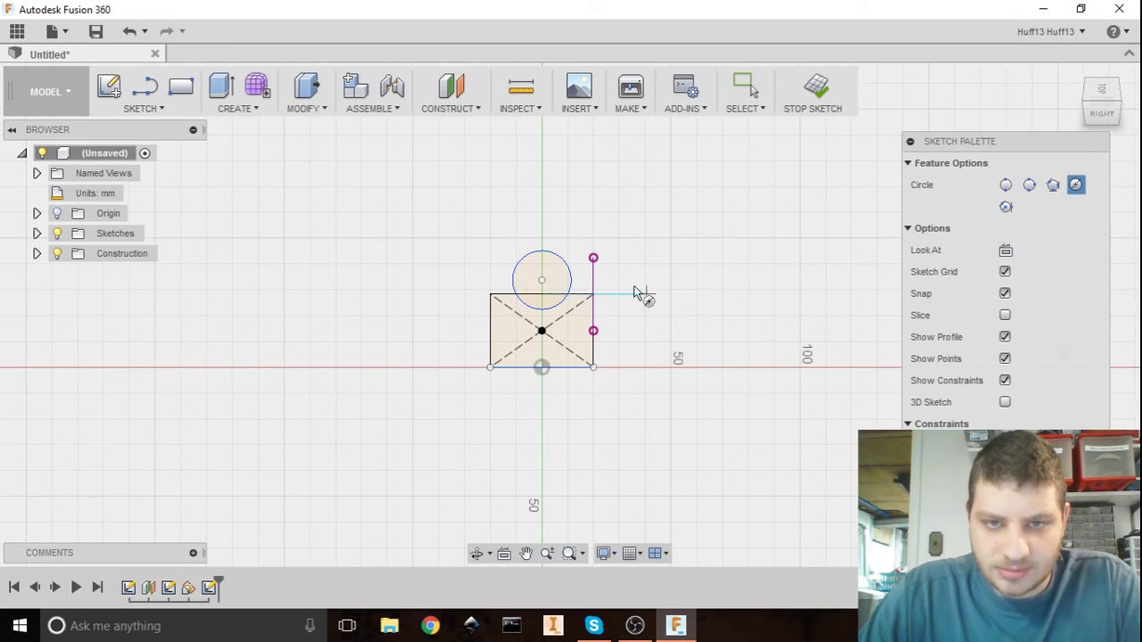
left_click(814, 89)
Step: Set up a Loft as a new body from the square profile to the circle on the angled plane
middle_click_drag(601, 196, 602, 324, "shift")
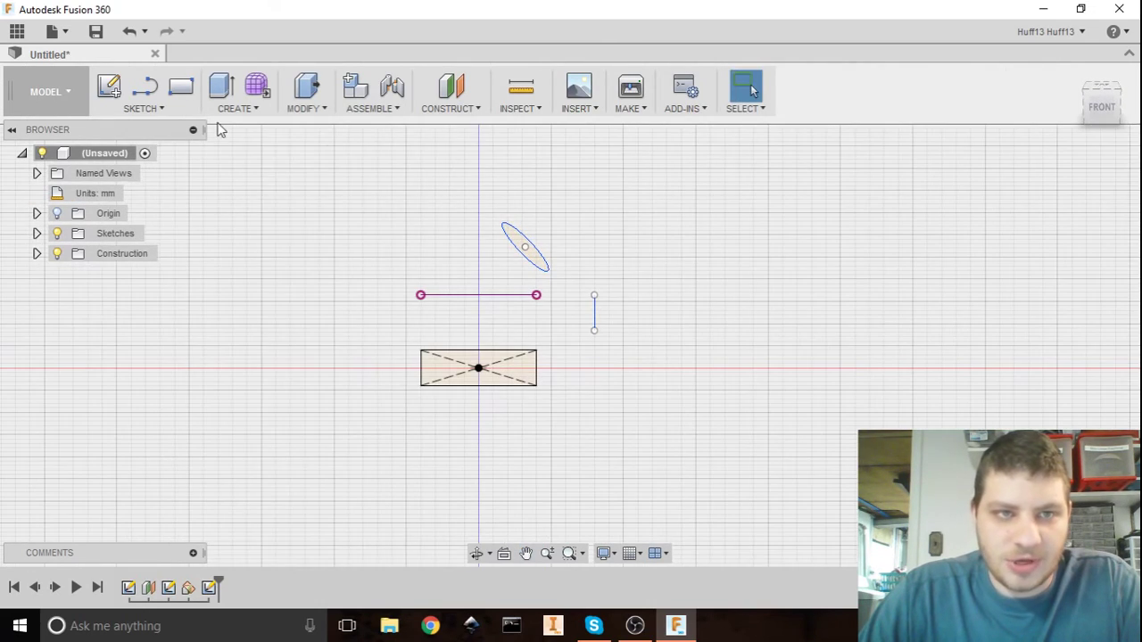
left_click(236, 108)
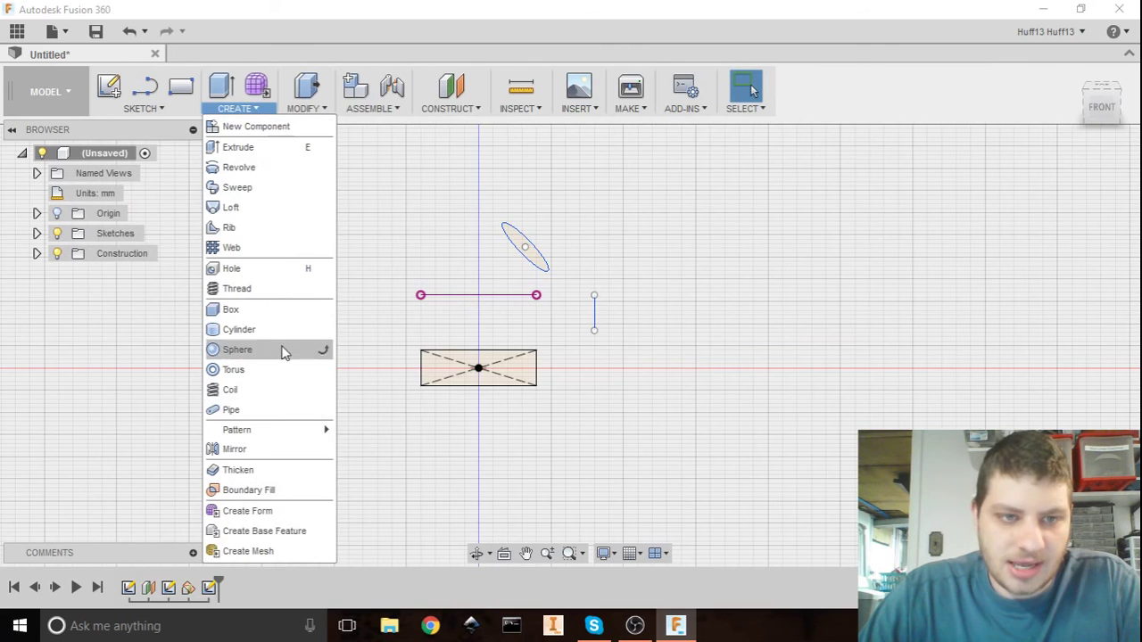
left_click(241, 207)
left_click(497, 384)
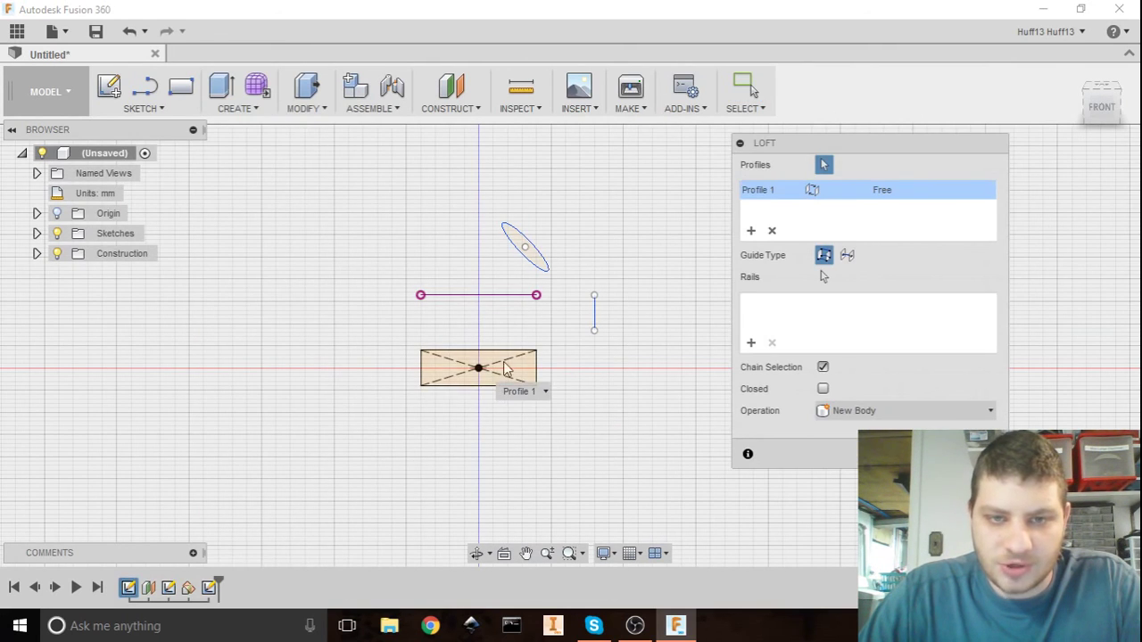
left_click(546, 266)
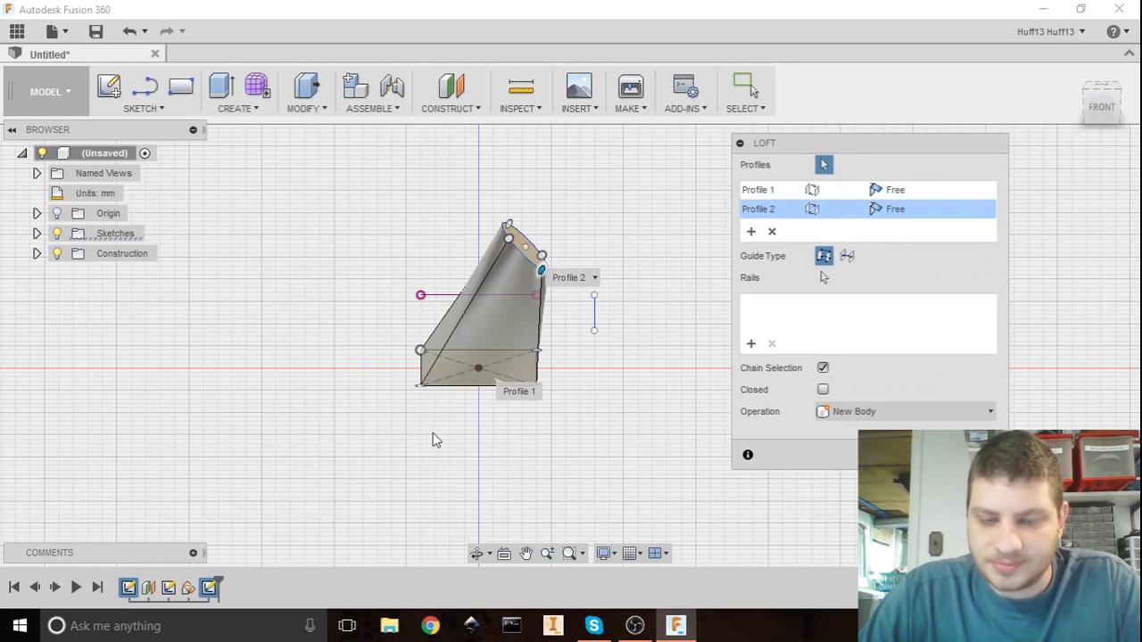
Step: Examine the loft preview between the square and the circle from the front and from above
middle_click_drag(432, 433, 440, 399, "shift")
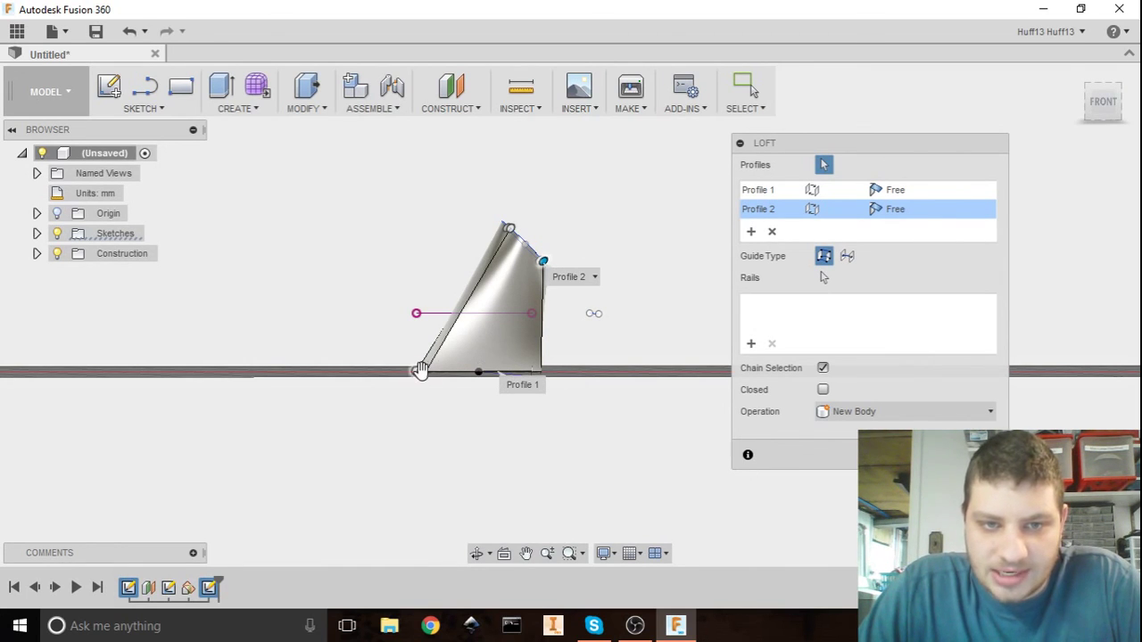
mouse_move(420, 371)
middle_mouse_down("shift")
mouse_move(428, 385)
mouse_move(423, 375)
middle_mouse_up("shift")
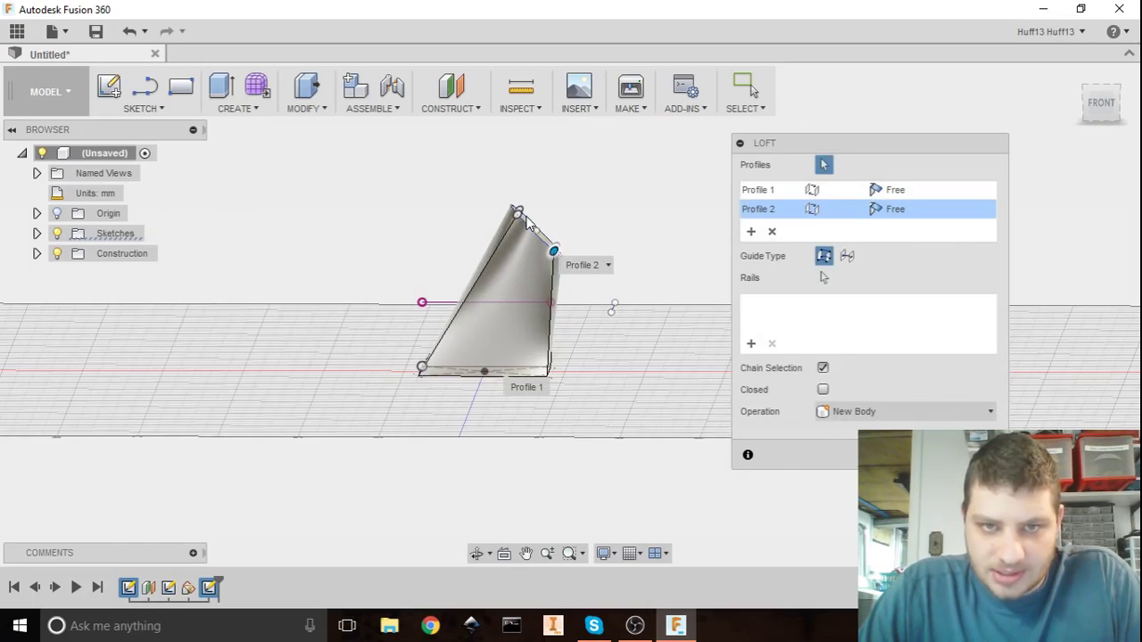
middle_click_drag(528, 223, 524, 270, "shift")
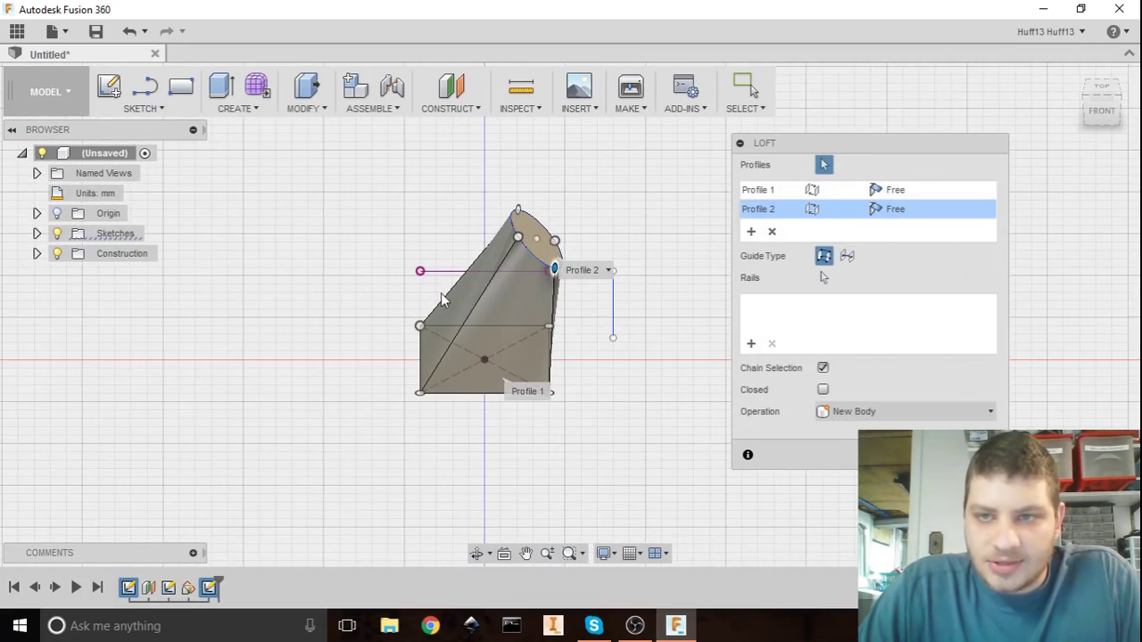
middle_click_drag(674, 314, 584, 262, "shift")
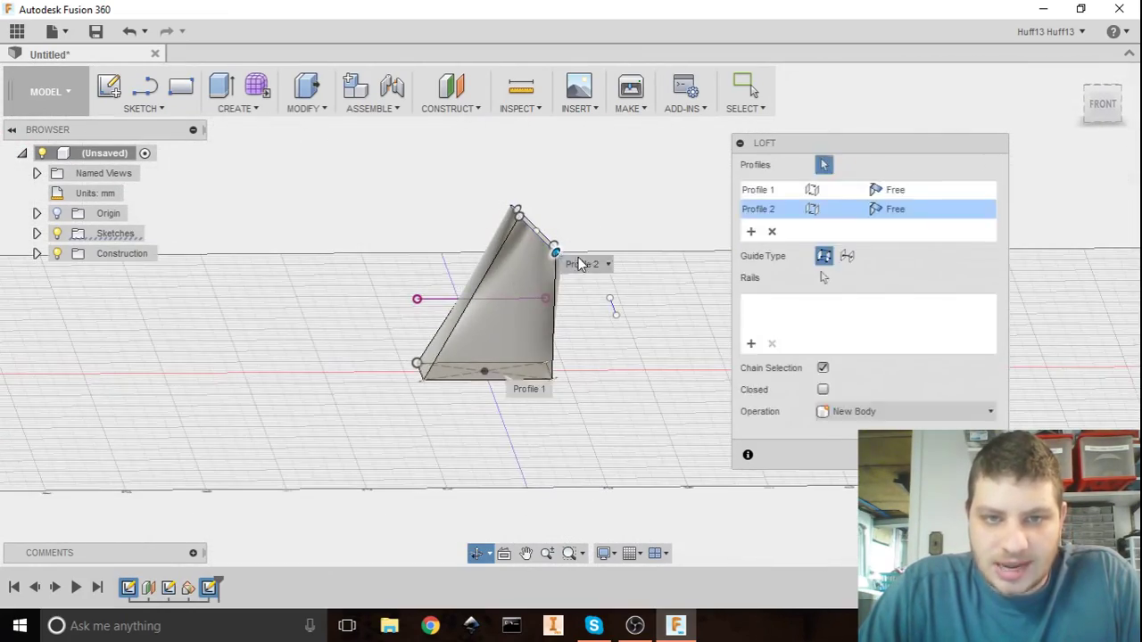
middle_click_drag(476, 305, 606, 379, "shift")
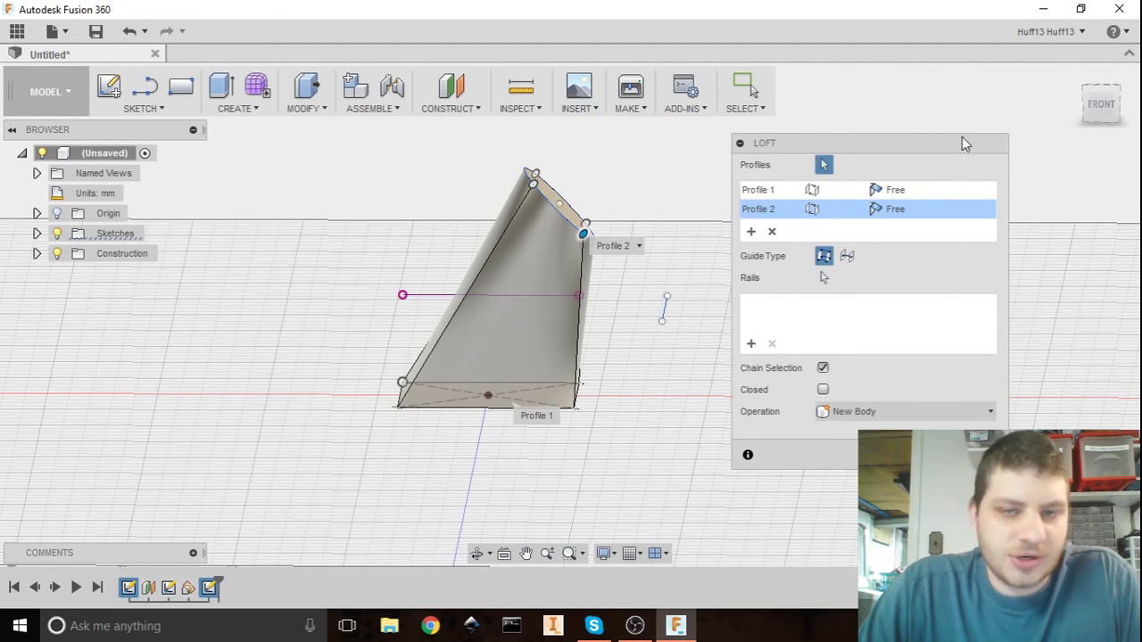
left_click_drag(961, 143, 364, 165)
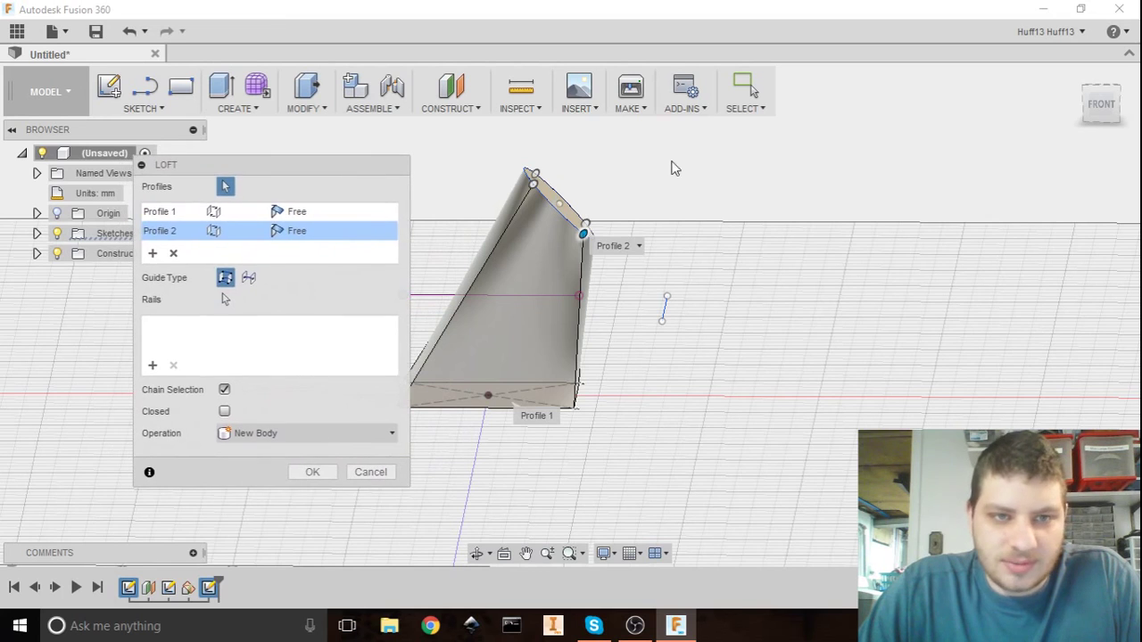
middle_click_drag(744, 248, 792, 177)
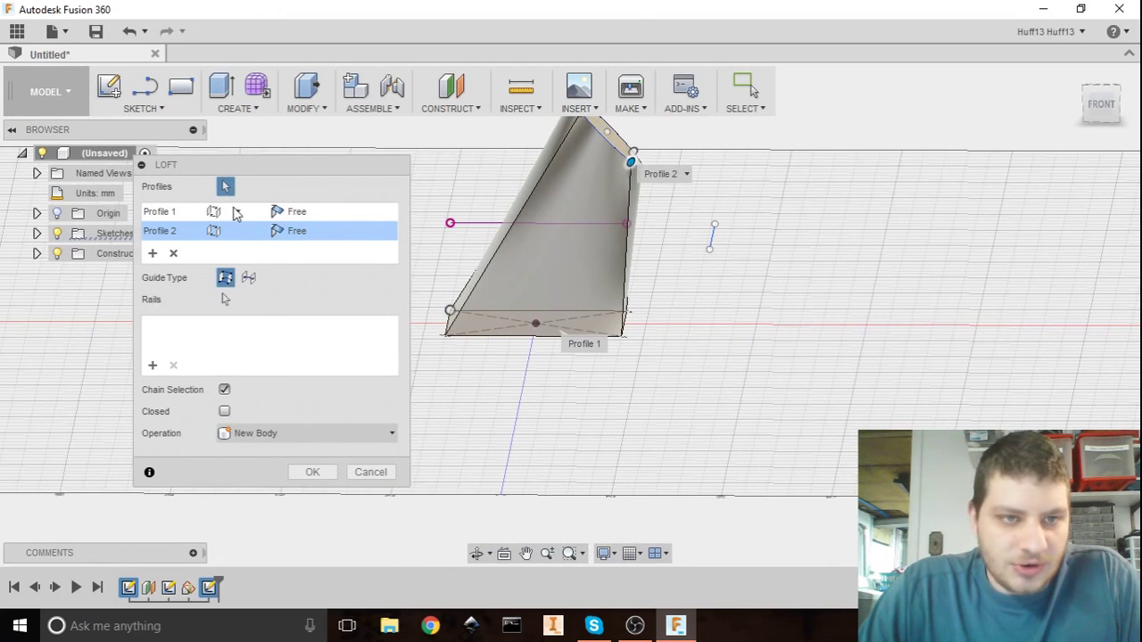
Step: Change the loft's end condition at the square profile to Direction
left_click(302, 214)
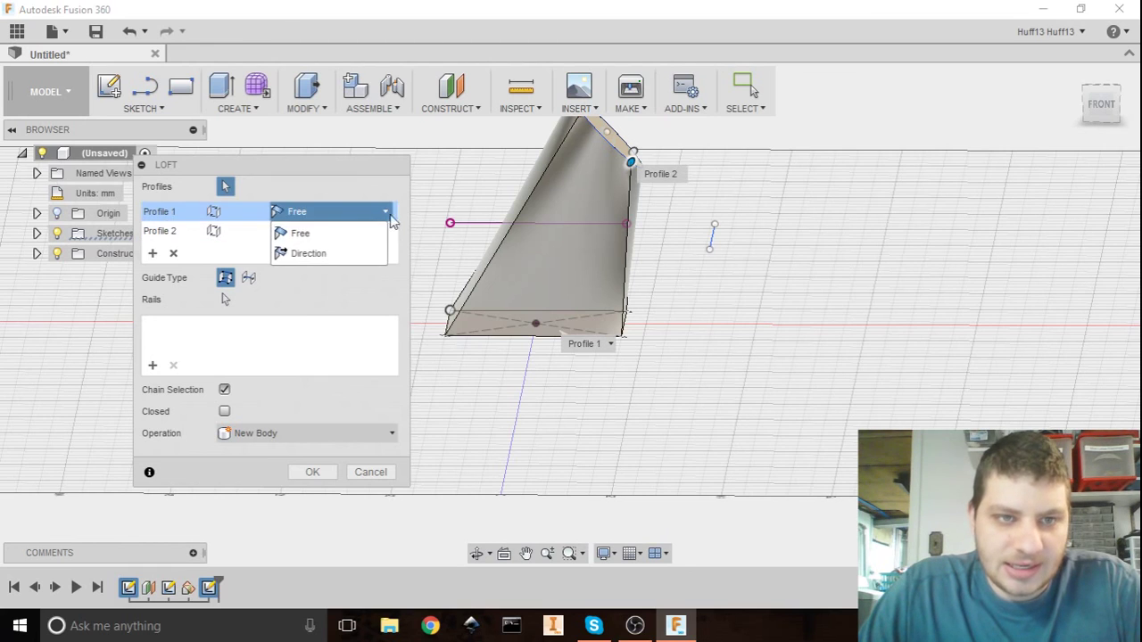
left_click(355, 211)
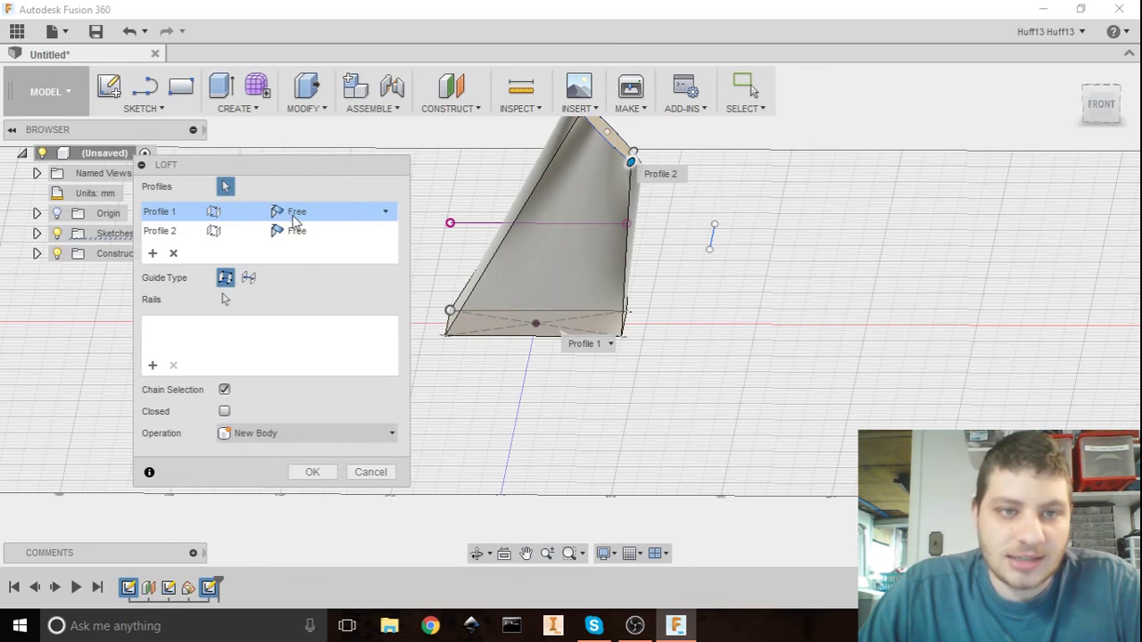
middle_click_drag(544, 190, 524, 217)
scroll(525, 217, "down", 1)
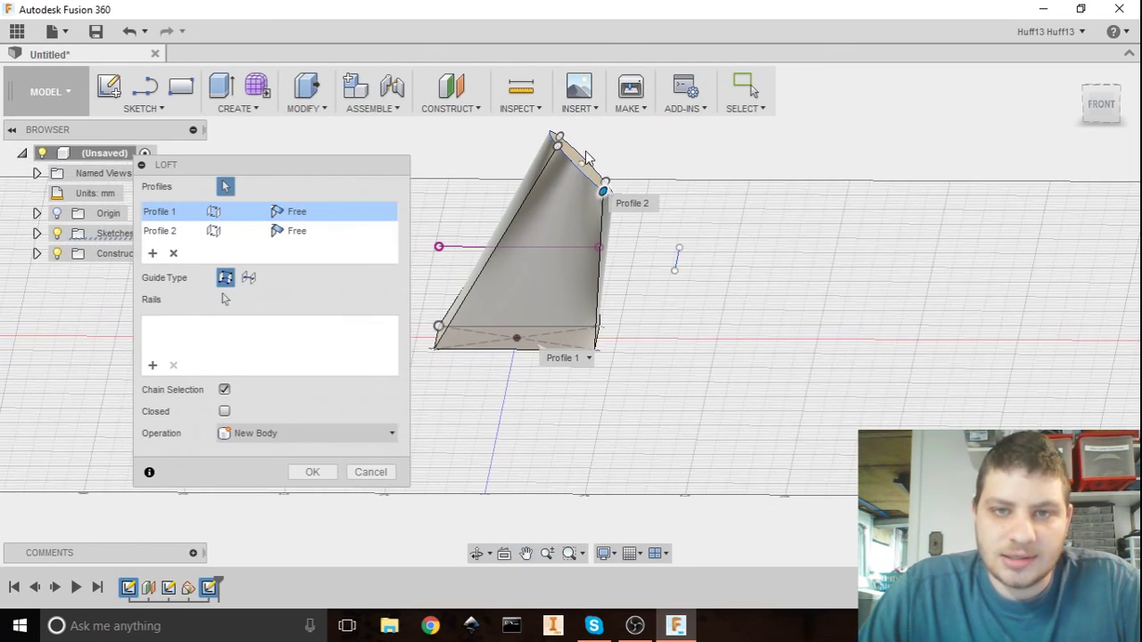
left_click(290, 214)
left_click(298, 255)
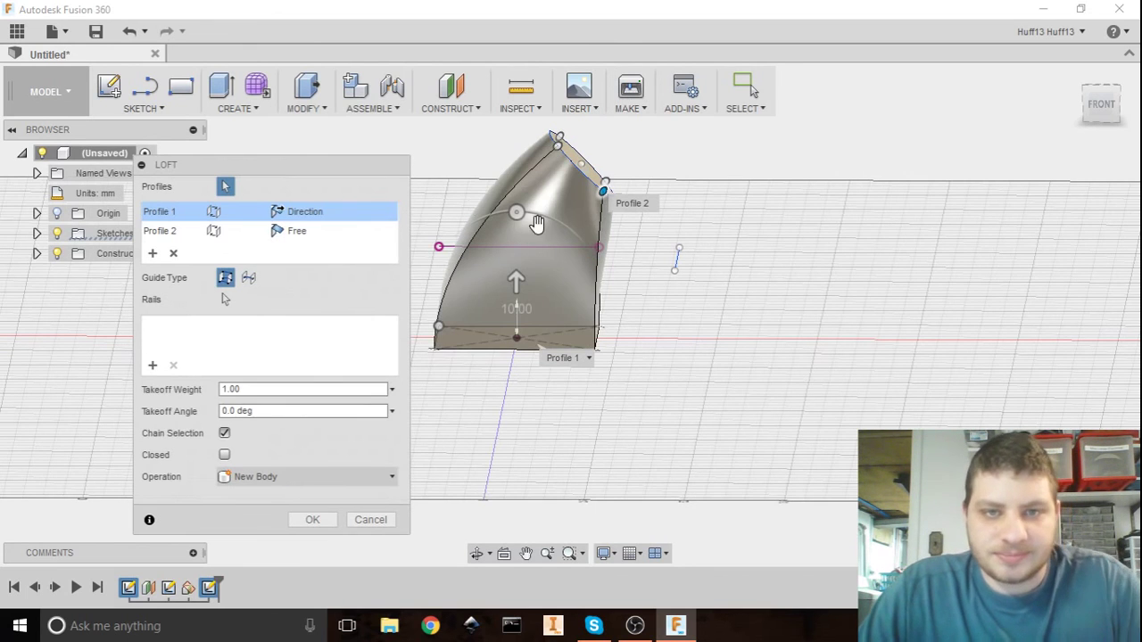
Step: Swing the takeoff angle at the square profile round to 140 degrees
mouse_move(662, 298)
middle_mouse_down("shift")
mouse_move(663, 273)
mouse_move(676, 289)
middle_mouse_up("shift")
scroll(571, 205, "up", 3)
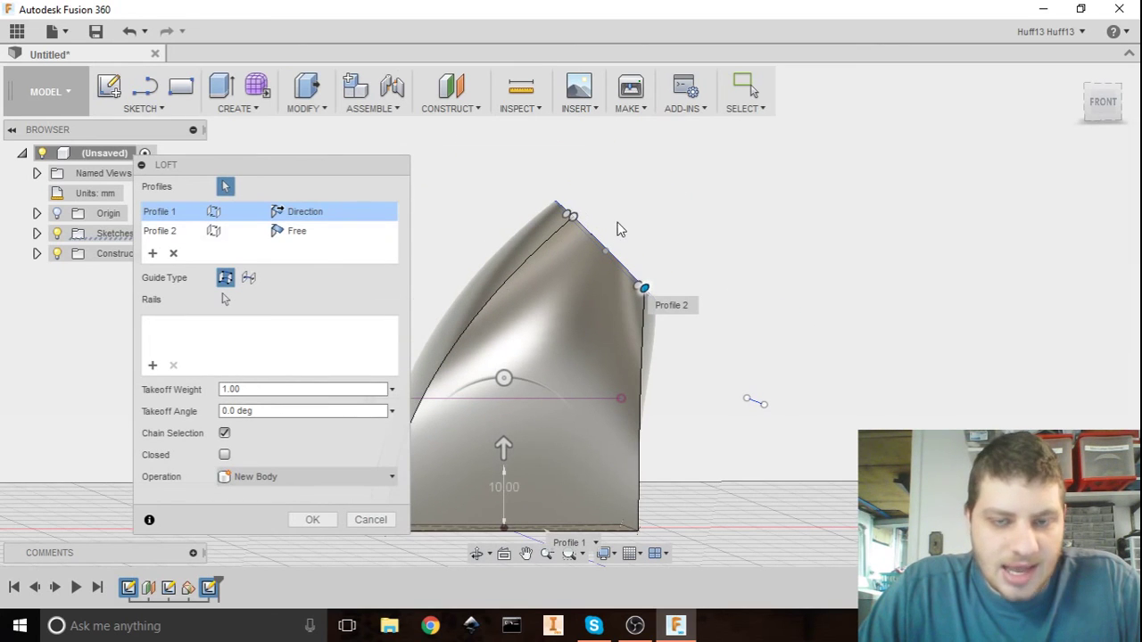
middle_click_drag(581, 258, 578, 291, "shift")
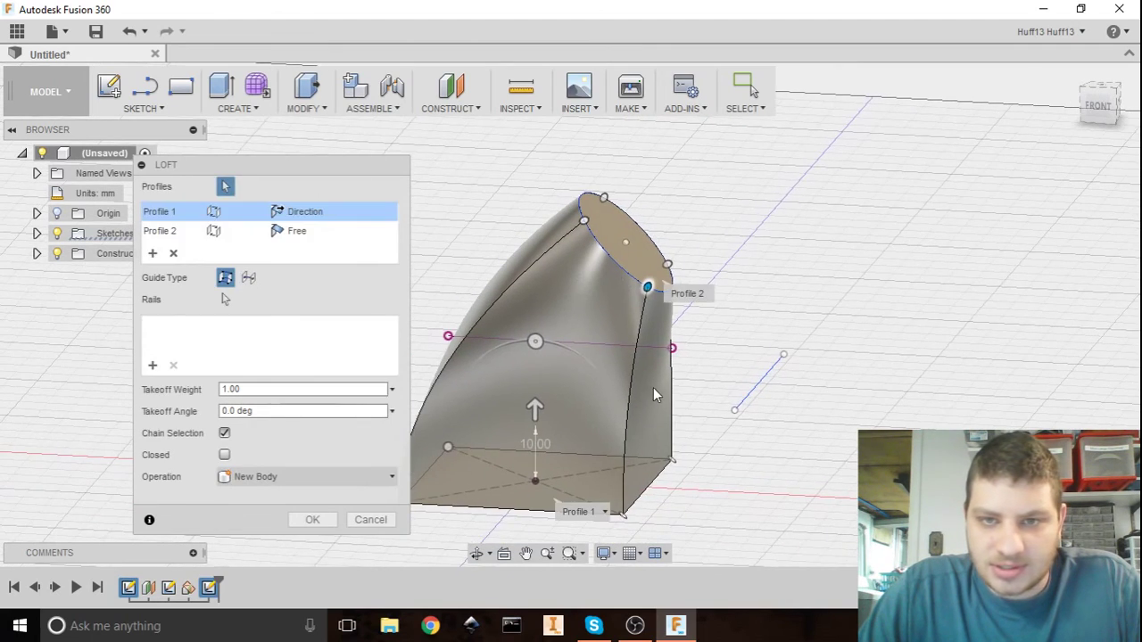
middle_click_drag(653, 387, 689, 374, "shift")
middle_click_drag(567, 485, 597, 387)
middle_click_drag(536, 435, 523, 330, "shift")
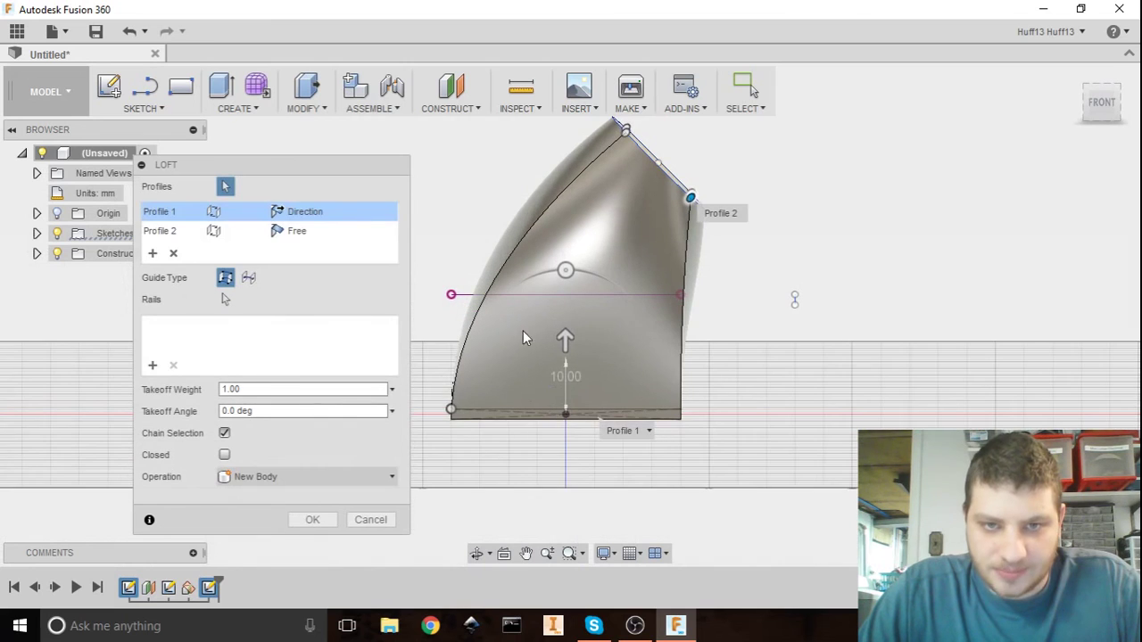
left_click_drag(566, 271, 615, 425)
middle_click_drag(663, 449, 740, 409, "shift")
scroll(690, 478, "up", 2)
middle_click_drag(713, 314, 615, 331)
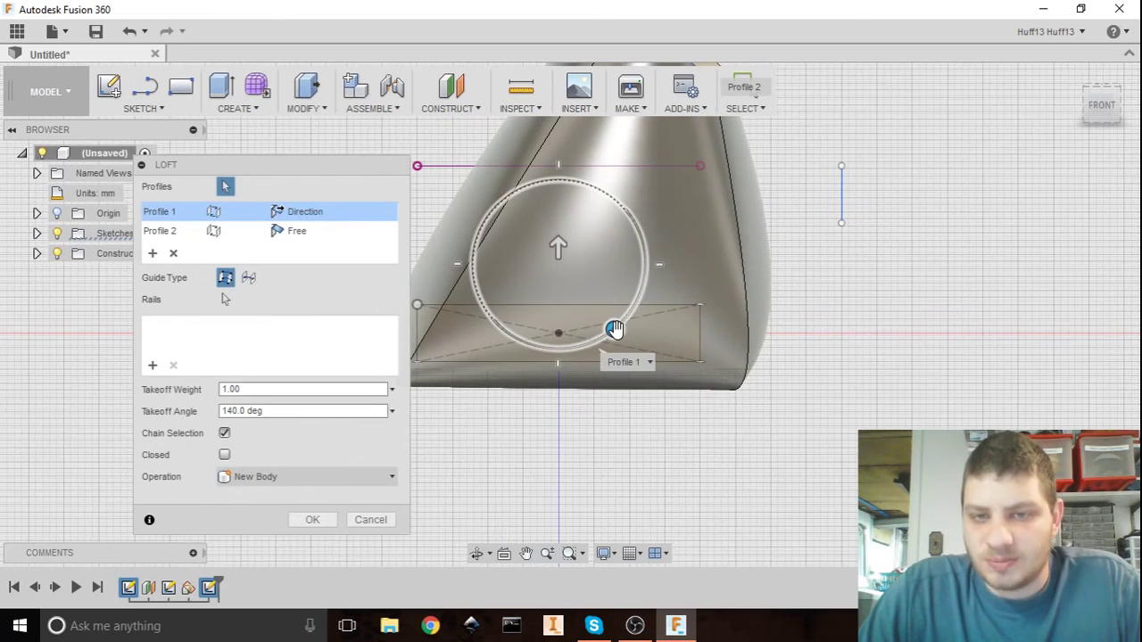
Step: Bring the takeoff angle at the square profile back to 0 degrees
left_click_drag(615, 331, 562, 171)
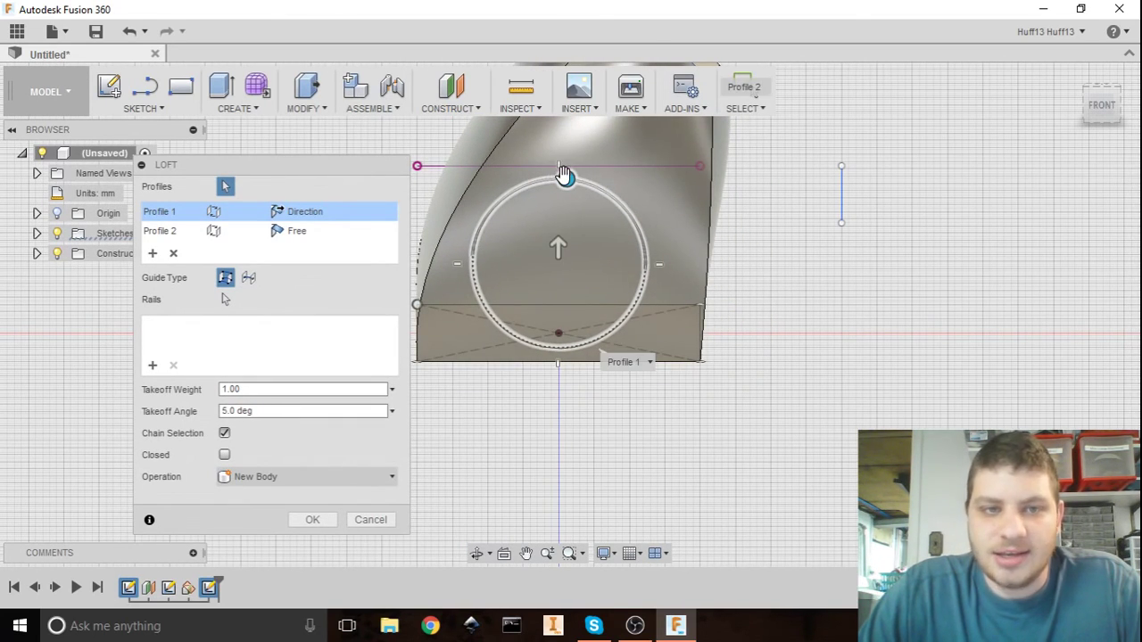
middle_click_drag(635, 305, 668, 384, "shift")
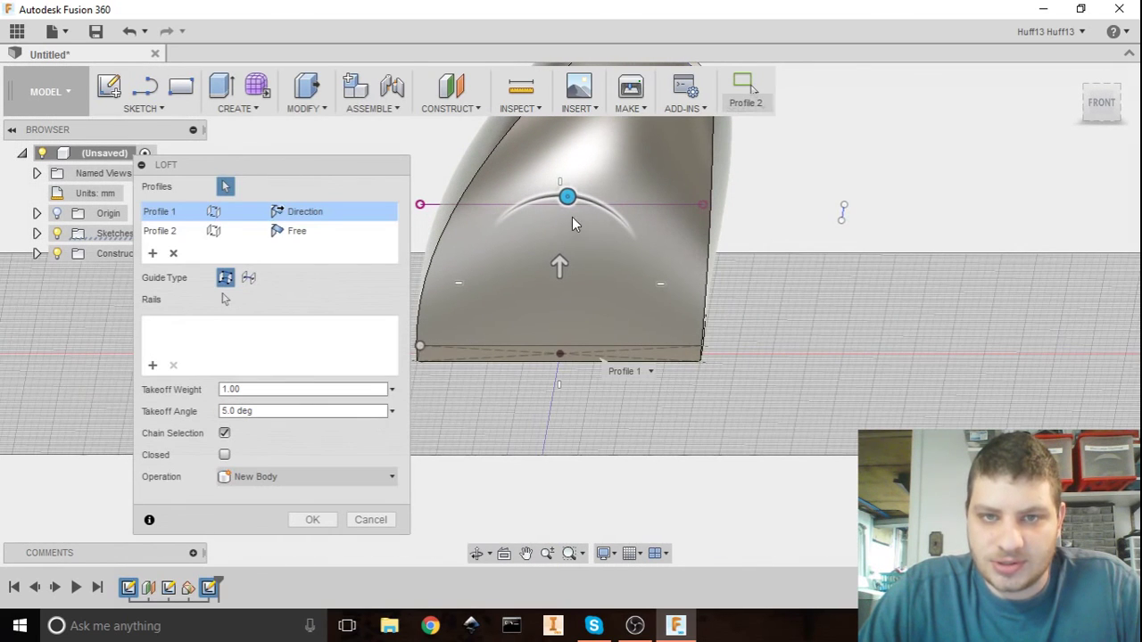
left_click_drag(567, 199, 559, 202)
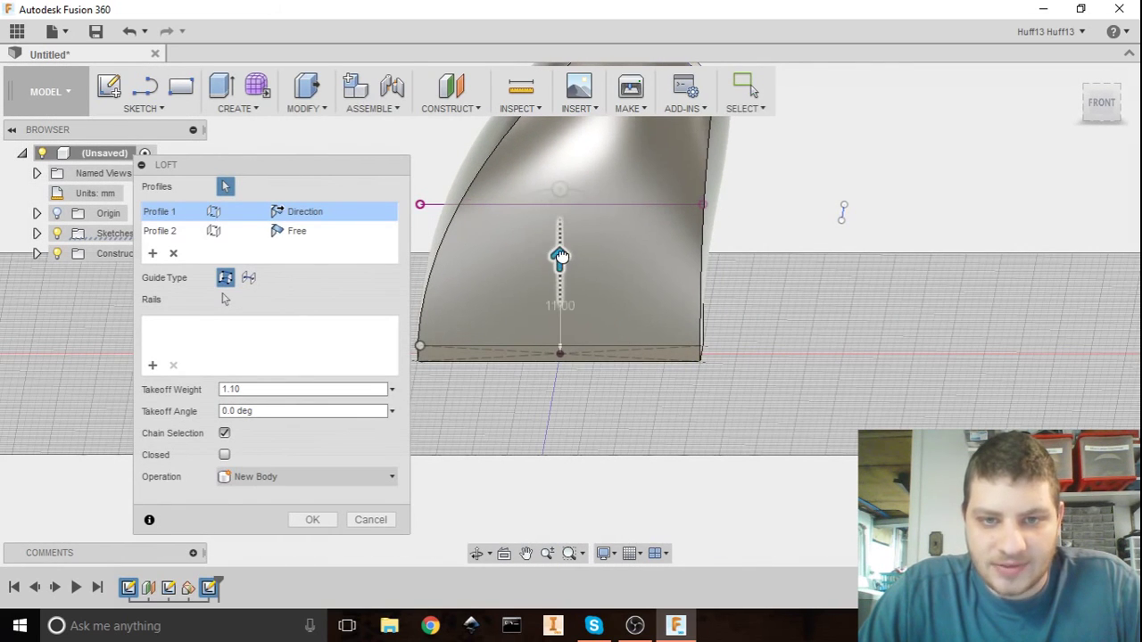
Step: Vary the takeoff weight at the square profile, raising it to 2.50 and lowering it to 0.50
left_click_drag(560, 256, 560, 216)
middle_click_drag(580, 224, 647, 323, "shift")
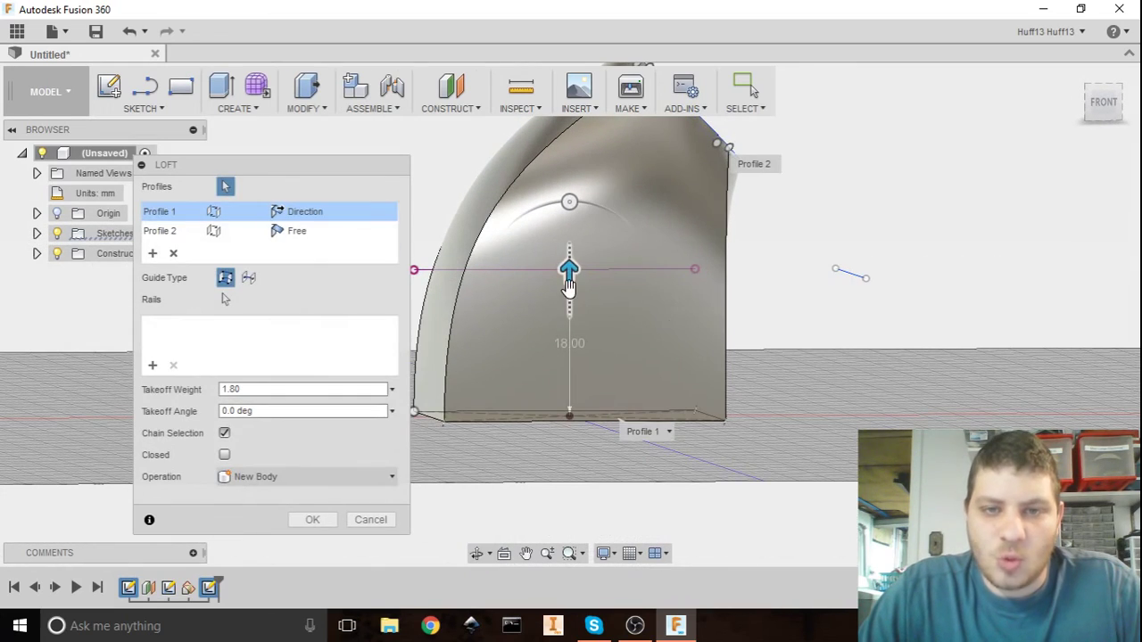
left_click_drag(569, 275, 578, 232)
middle_click_drag(578, 232, 750, 256, "shift")
middle_click_drag(673, 264, 649, 217, "shift")
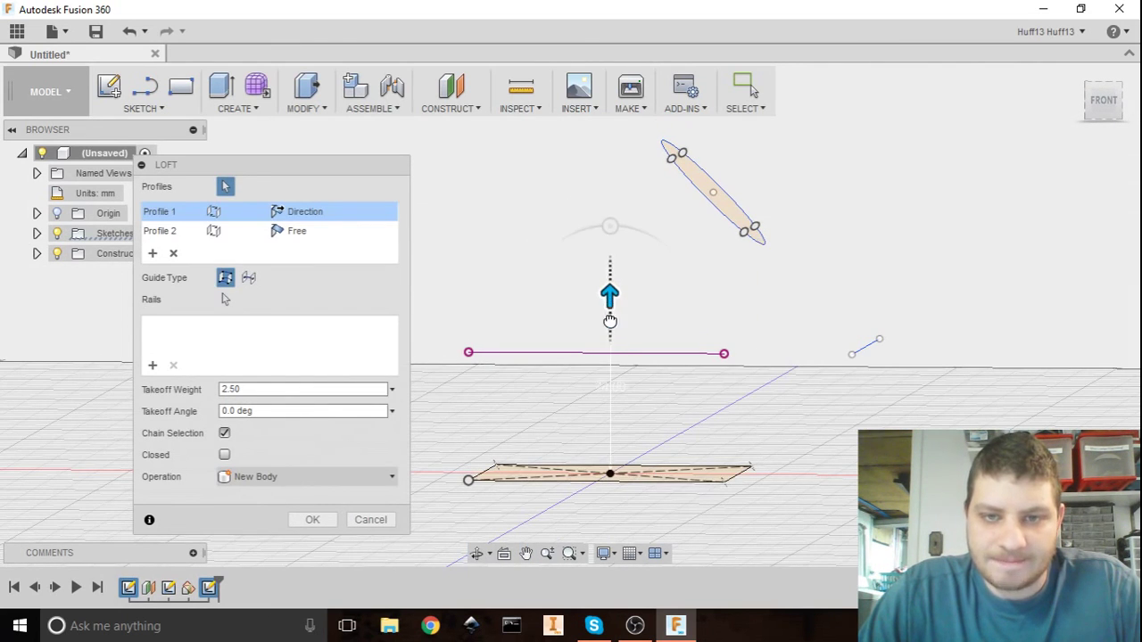
left_click_drag(609, 326, 612, 431)
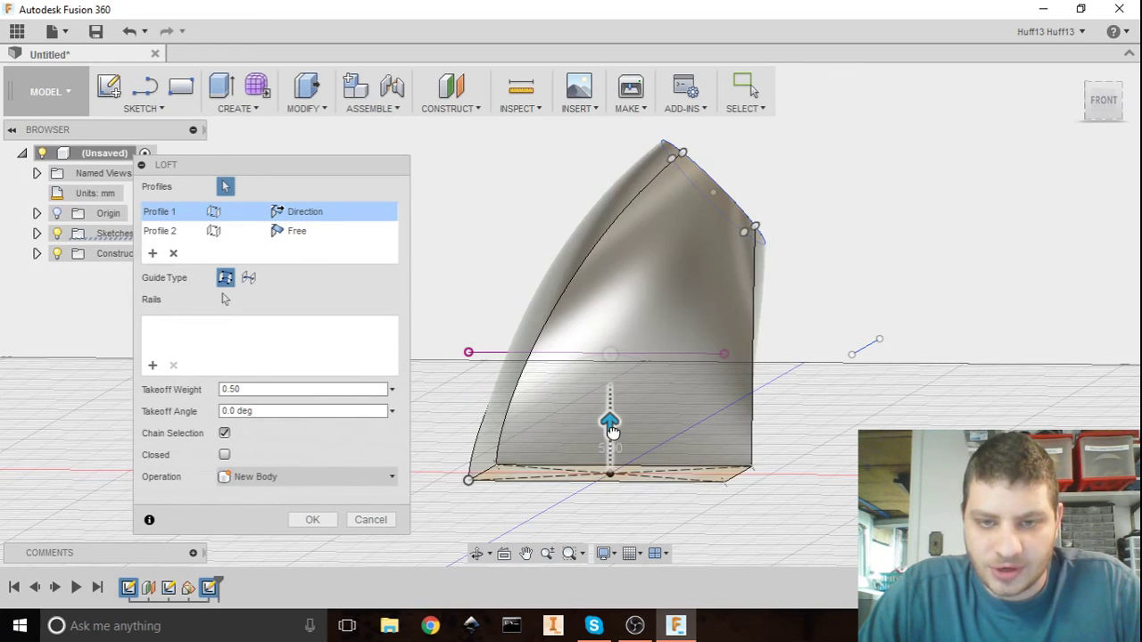
Step: Return the loft's end condition at the square profile to Free
middle_click_drag(690, 398, 686, 411, "shift")
middle_click_drag(524, 461, 499, 396)
left_click(300, 234)
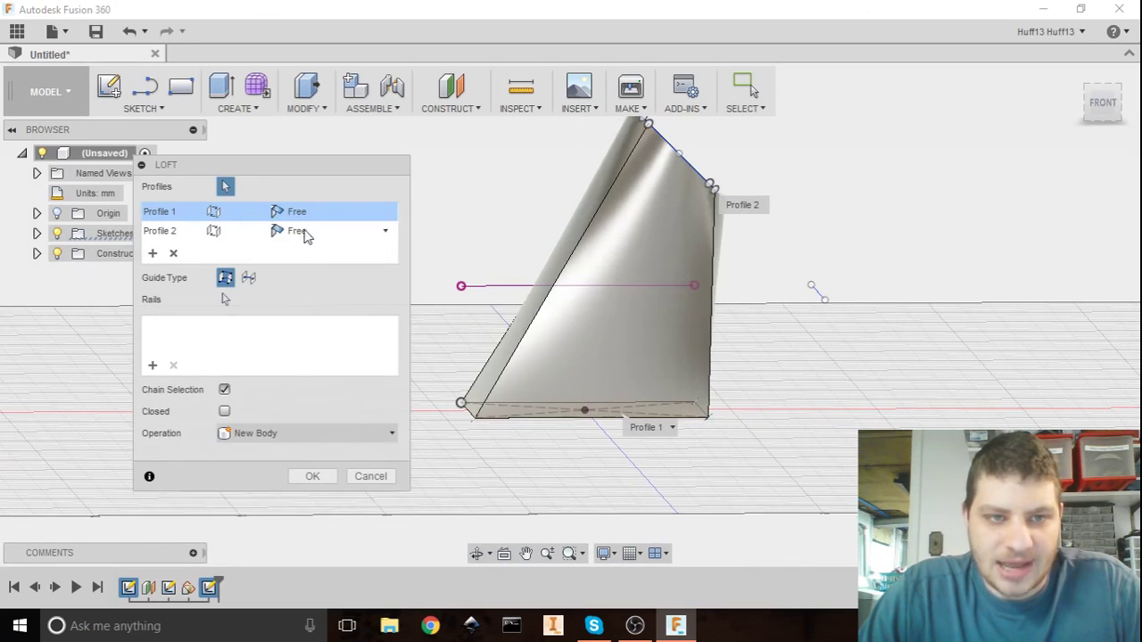
Step: Shift the loft's mapping points along the circle's edge to change how its corners connect to the square
mouse_move(826, 367)
middle_mouse_down("shift")
mouse_move(826, 352)
mouse_move(825, 371)
middle_mouse_up("shift")
scroll(688, 411, "down", 1)
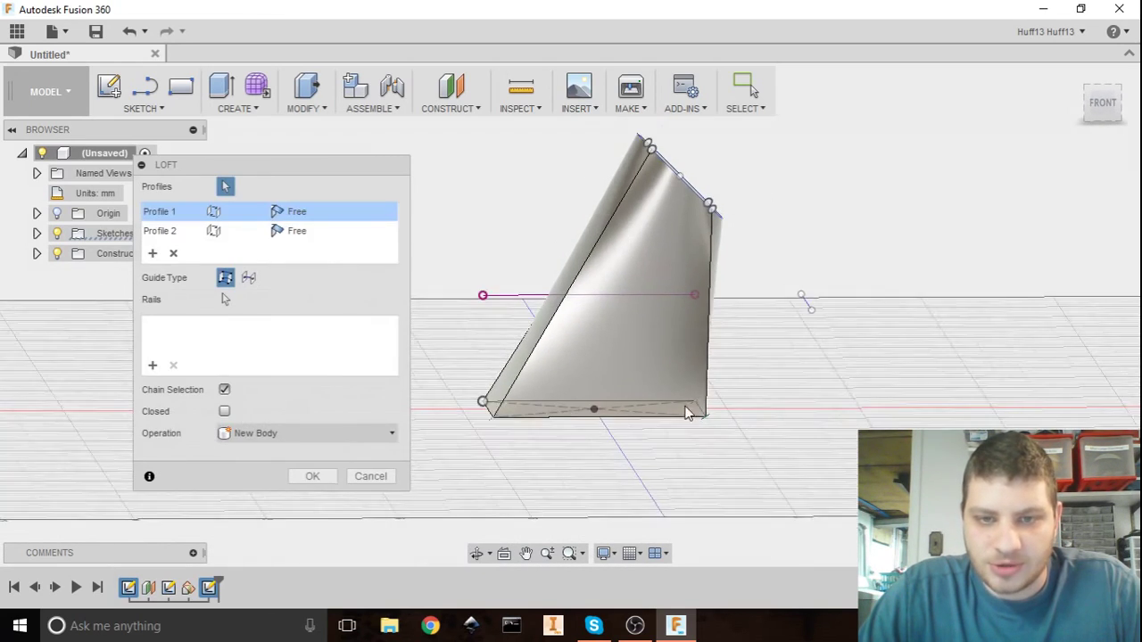
middle_click_drag(688, 412, 699, 443, "shift")
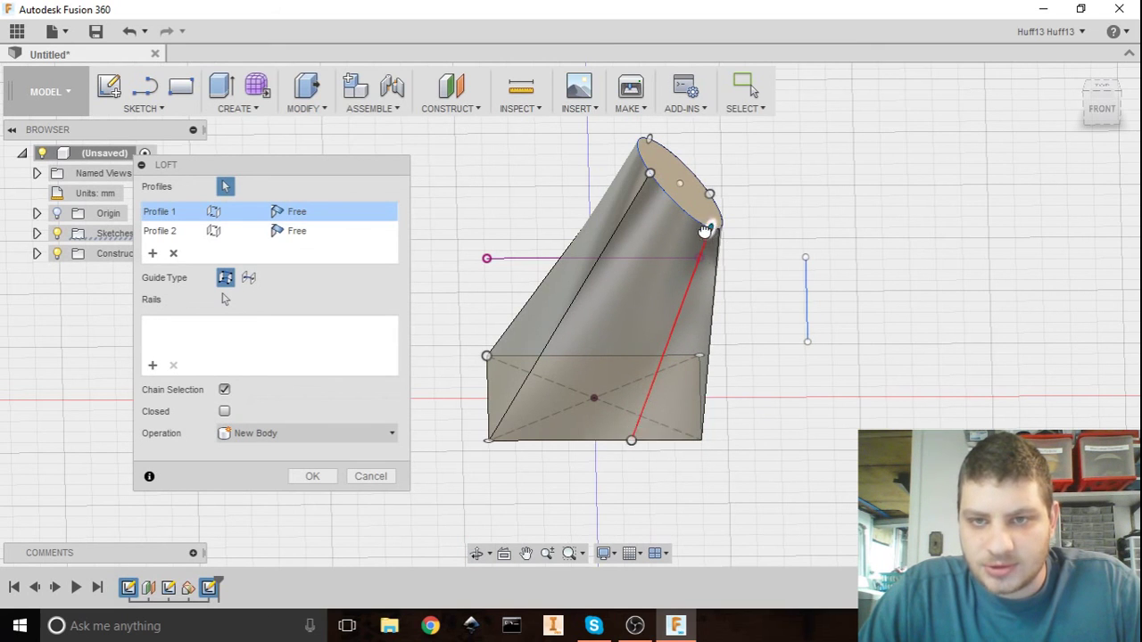
left_click_drag(705, 231, 661, 221)
middle_click_drag(754, 383, 718, 295, "shift")
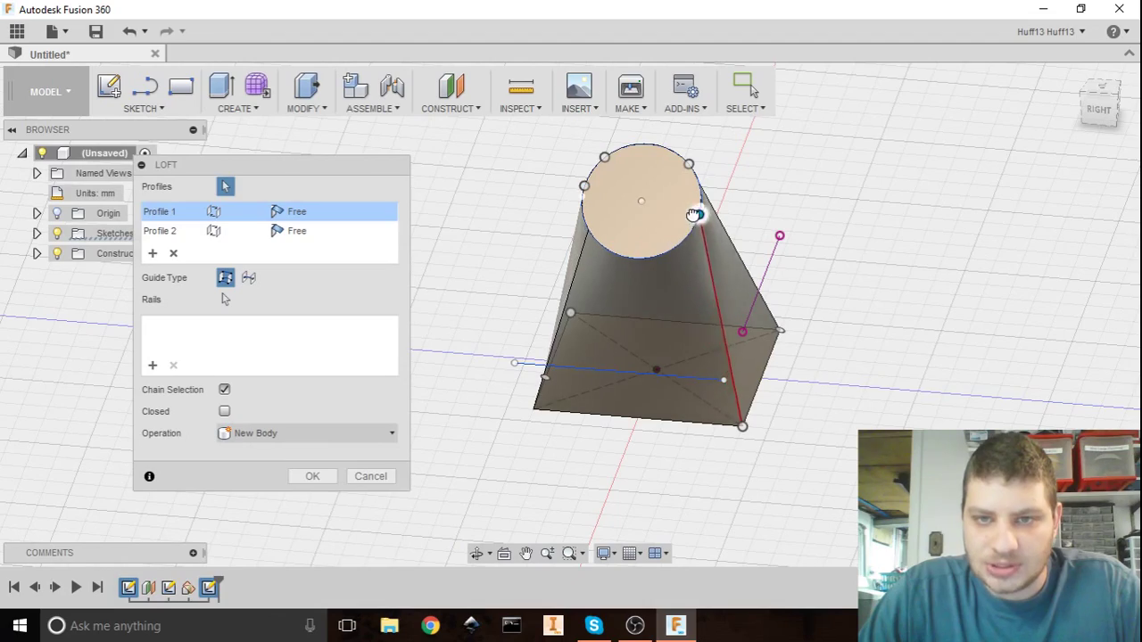
left_click_drag(694, 214, 696, 187)
Step: Review the reshaped loft preview and cancel the loft between the square and the circle
middle_click_drag(696, 187, 803, 342, "shift")
middle_click_drag(658, 432, 661, 356)
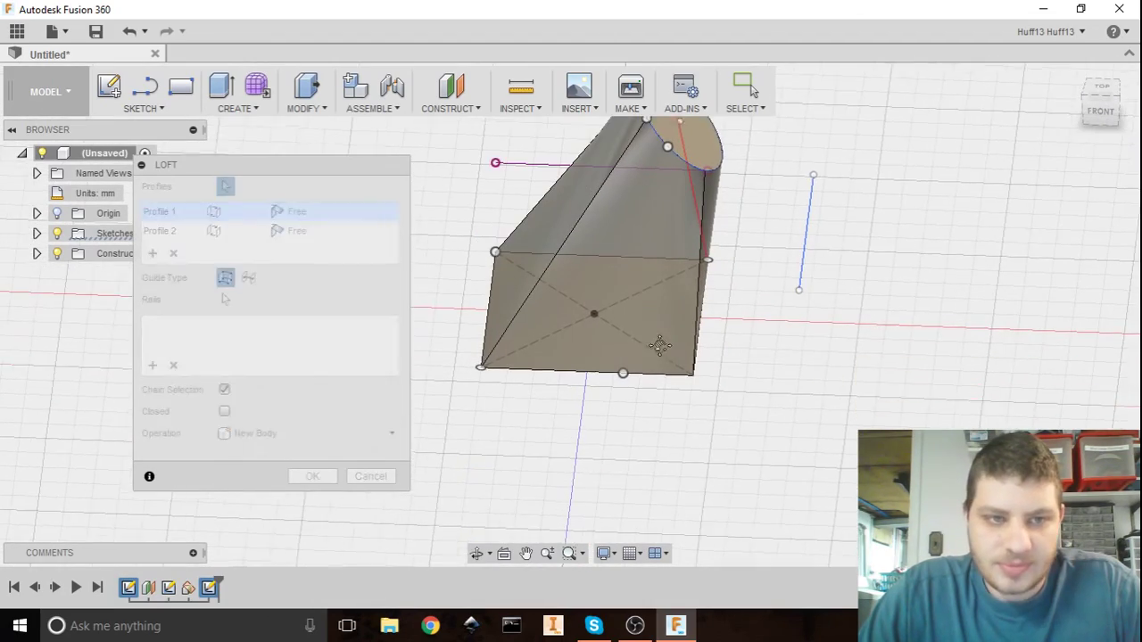
middle_click_drag(739, 292, 664, 318)
scroll(676, 250, "down", 1)
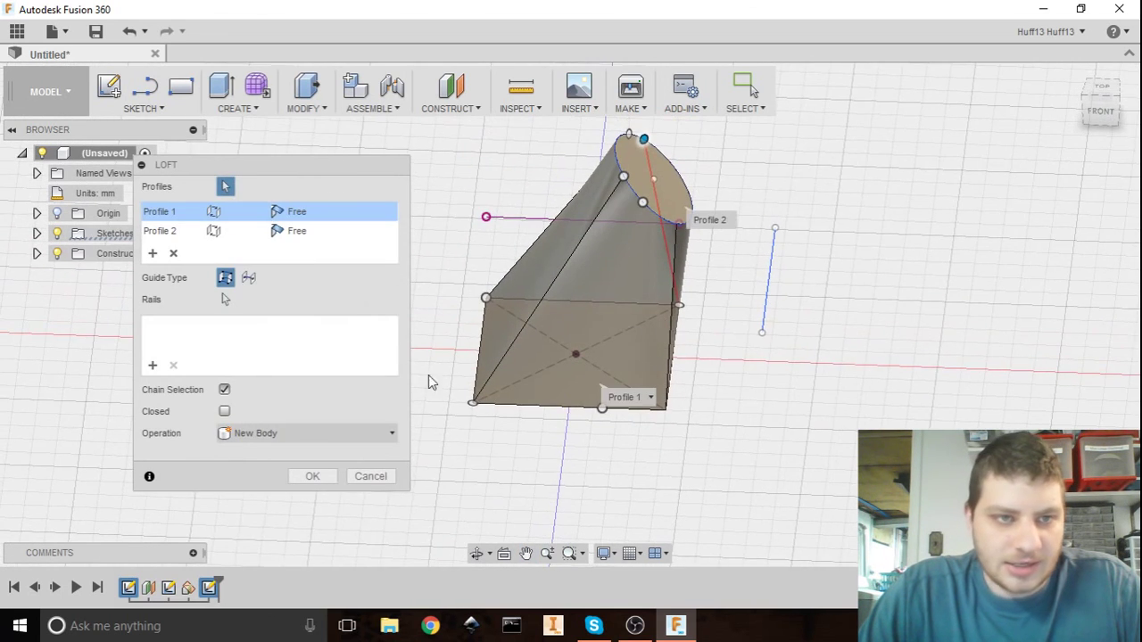
scroll(423, 369, "down", 2)
scroll(555, 353, "up", 1)
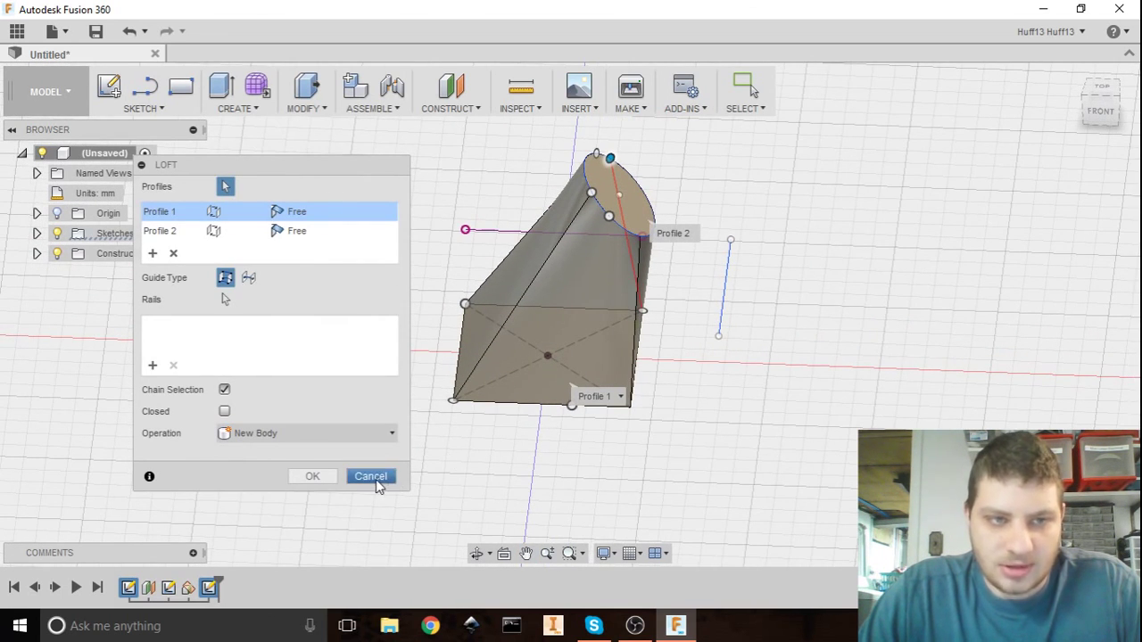
left_click(370, 477)
middle_click_drag(574, 446, 675, 383, "shift")
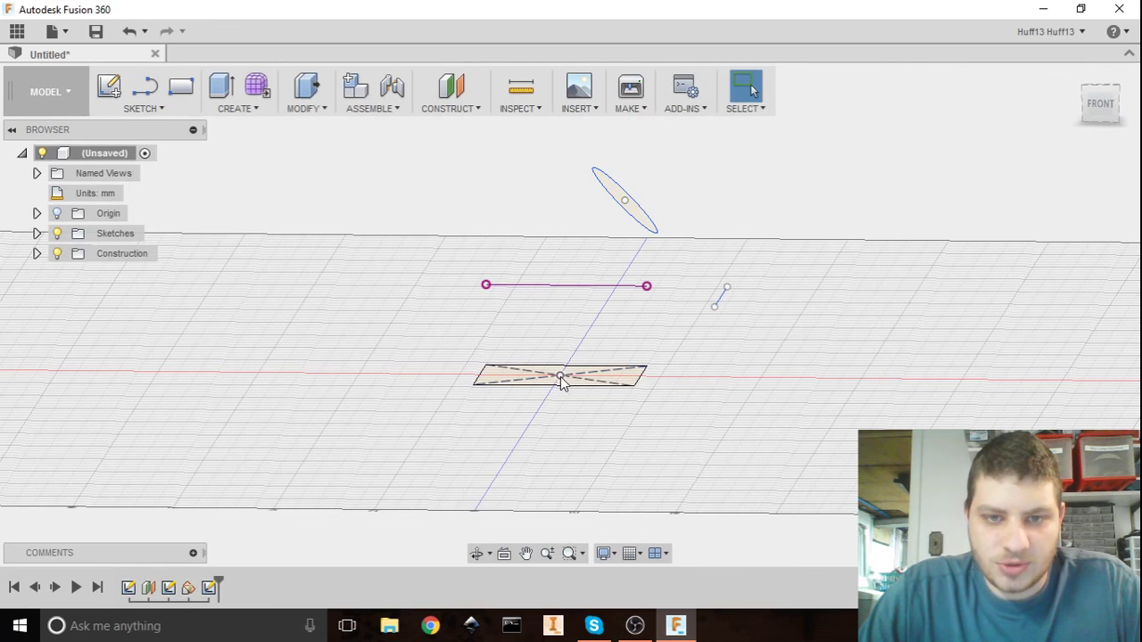
middle_click_drag(562, 379, 574, 390, "shift")
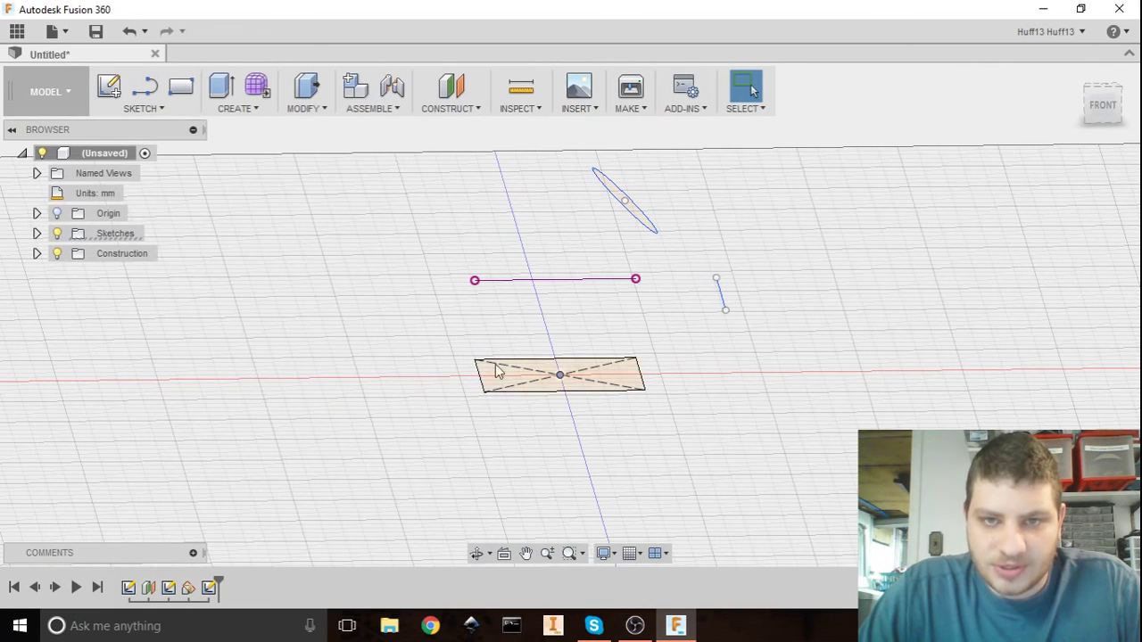
middle_click_drag(497, 372, 625, 212, "shift")
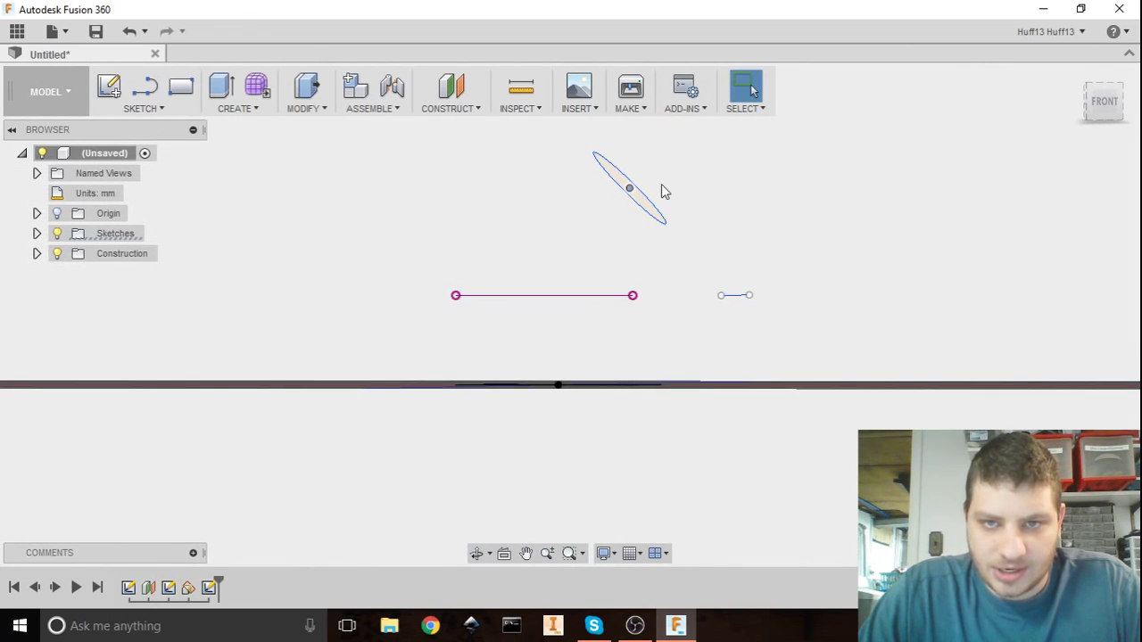
Step: Start a new sketch on the vertical front origin plane passing through the middle of the square
middle_click_drag(739, 200, 724, 214, "shift")
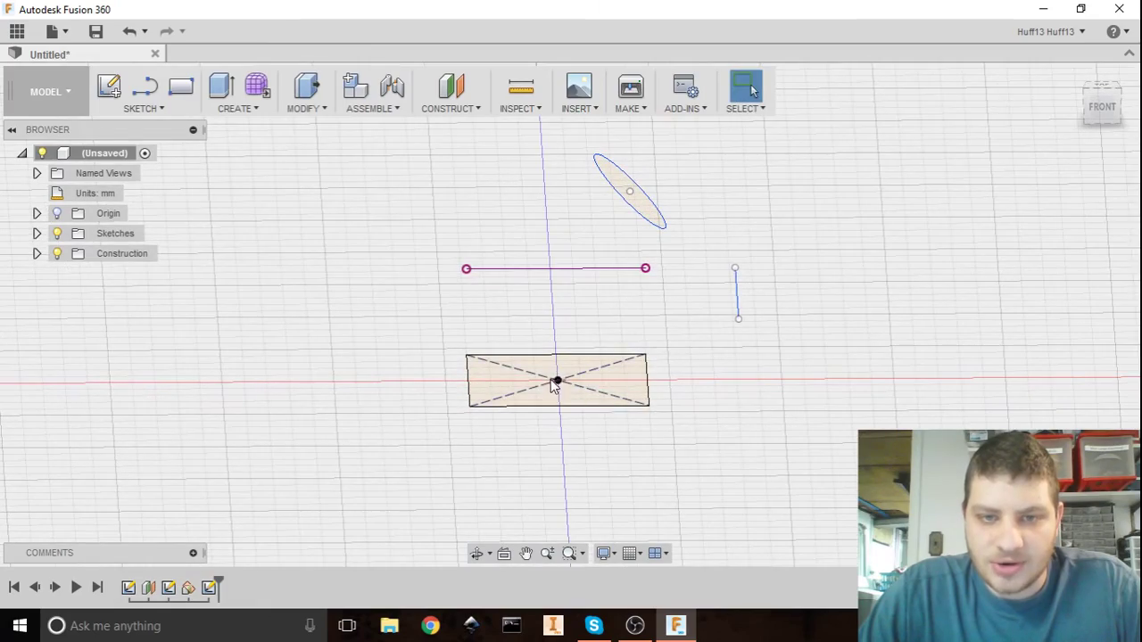
mouse_move(636, 236)
middle_mouse_down("shift")
mouse_move(648, 270)
mouse_move(652, 235)
mouse_move(675, 224)
mouse_move(625, 186)
middle_mouse_up("shift")
middle_click_drag(634, 301, 563, 375, "shift")
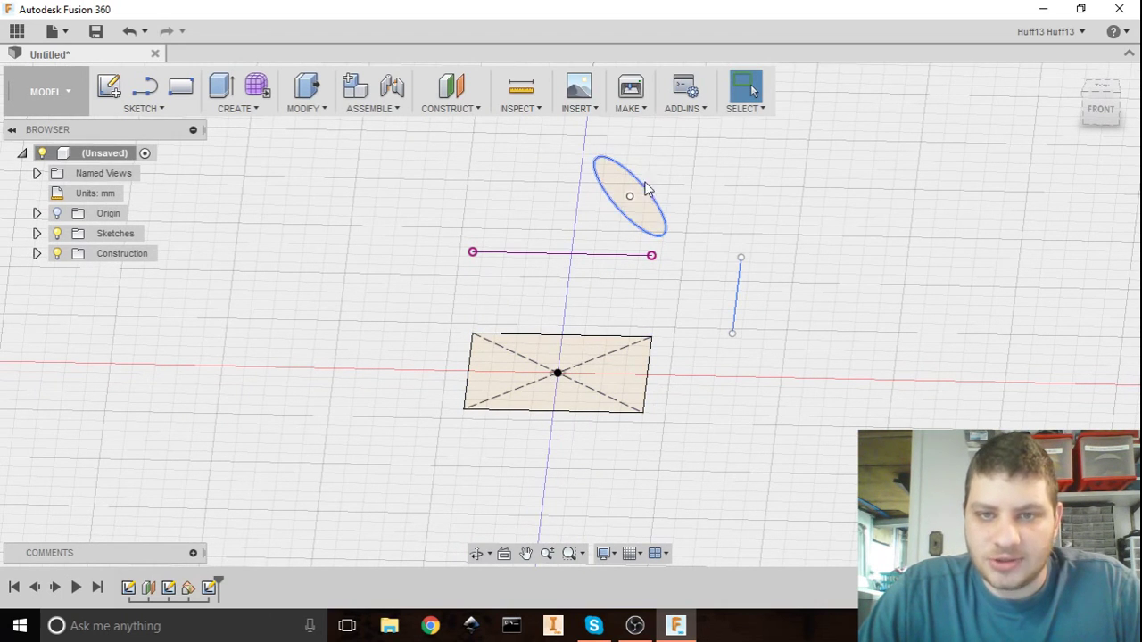
middle_click_drag(588, 275, 562, 294, "shift")
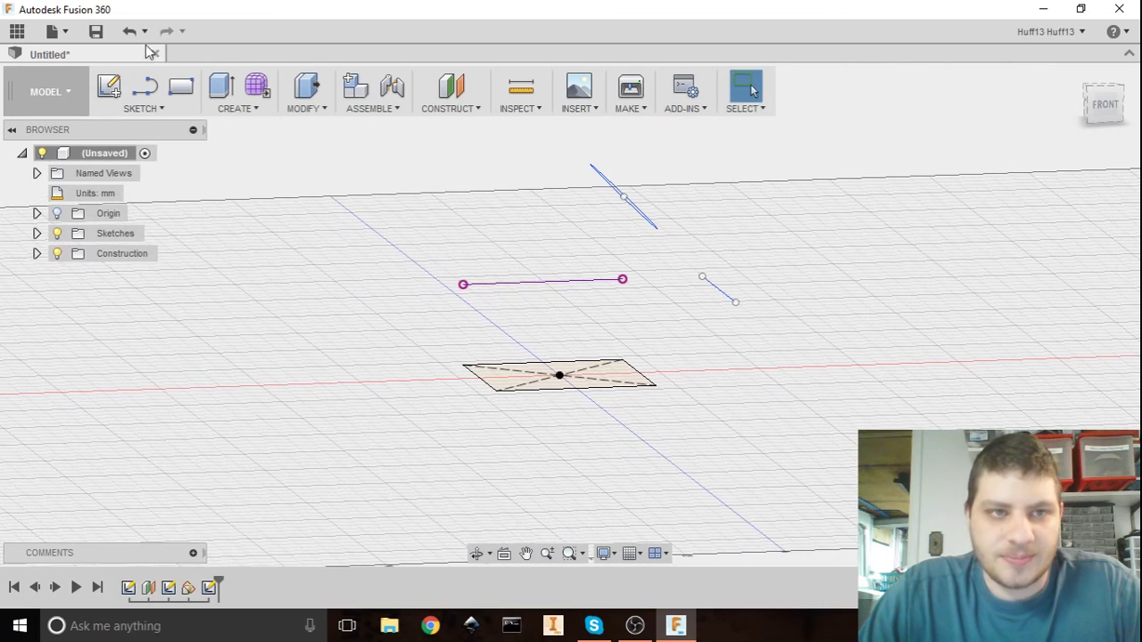
left_click(113, 92)
mouse_move(399, 208)
middle_mouse_down("shift")
mouse_move(416, 202)
mouse_move(467, 240)
mouse_move(422, 228)
mouse_move(380, 238)
mouse_move(410, 276)
mouse_move(390, 249)
middle_mouse_up("shift")
mouse_move(460, 227)
middle_mouse_down("shift")
mouse_move(624, 199)
mouse_move(497, 191)
mouse_move(523, 247)
mouse_move(484, 232)
mouse_move(472, 175)
mouse_move(472, 194)
mouse_move(826, 304)
mouse_move(609, 431)
mouse_move(754, 398)
mouse_move(684, 451)
mouse_move(719, 461)
mouse_move(647, 467)
mouse_move(574, 234)
mouse_move(542, 383)
mouse_move(608, 291)
middle_mouse_up("shift")
left_click(613, 300)
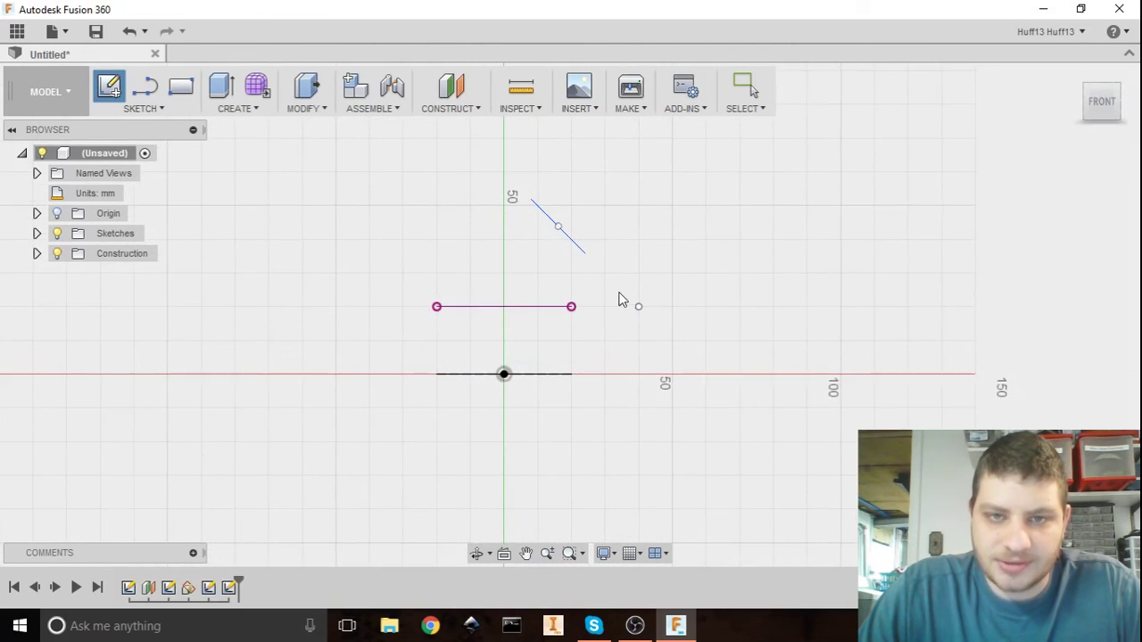
Step: Draw a curved spline from the origin through one intermediate point to the circle's center and finish the sketch
left_click(152, 112)
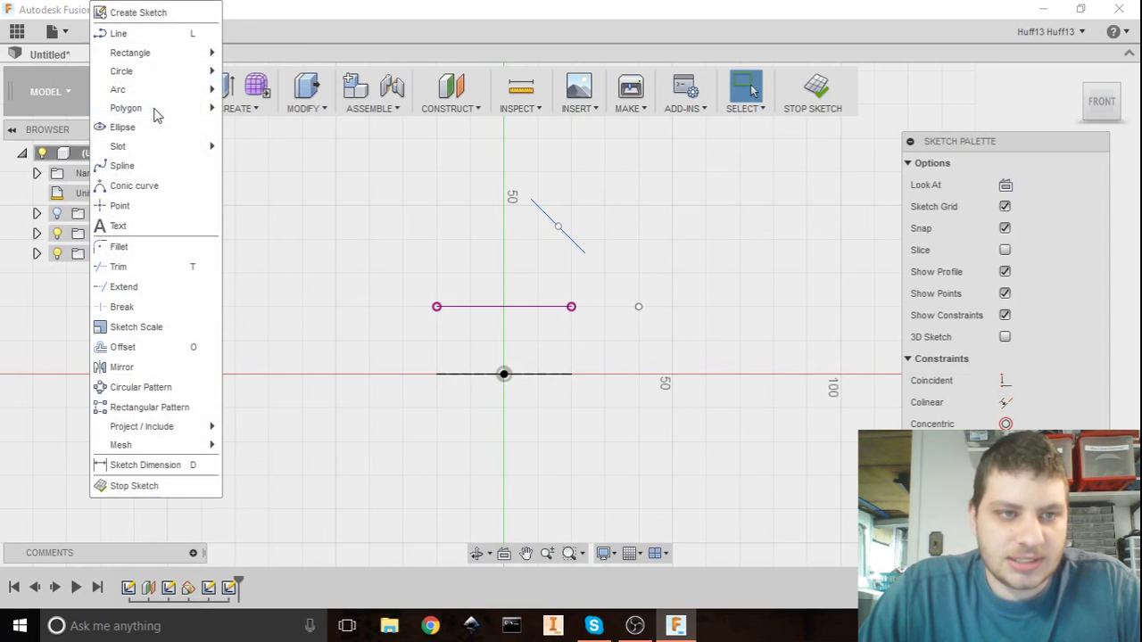
left_click(154, 169)
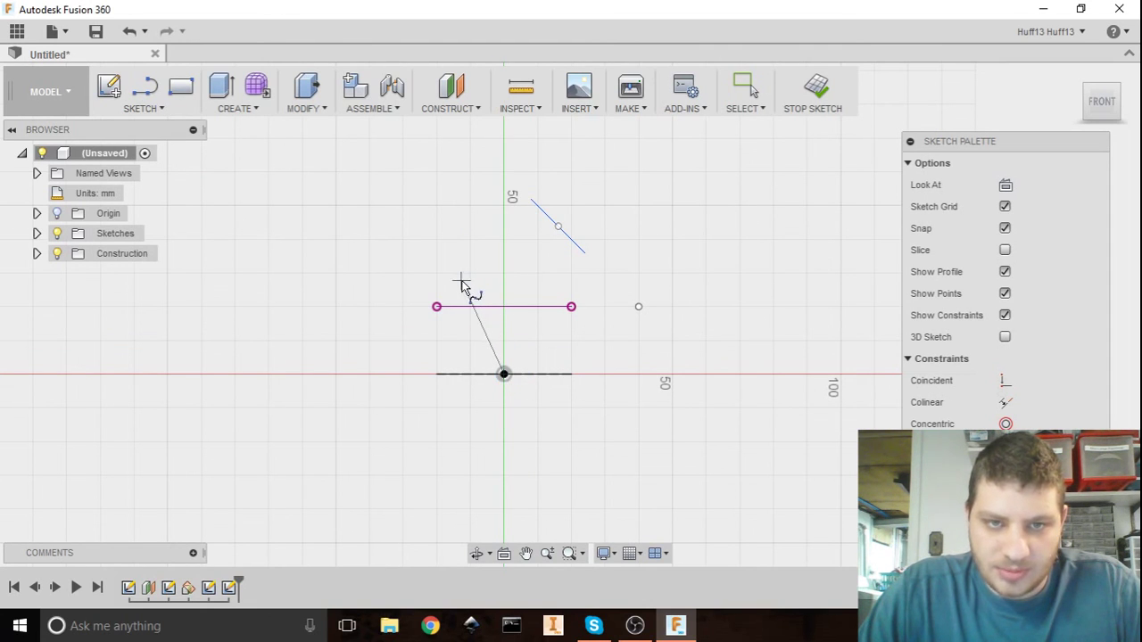
right_click(602, 216)
left_click(646, 231)
key("Escape")
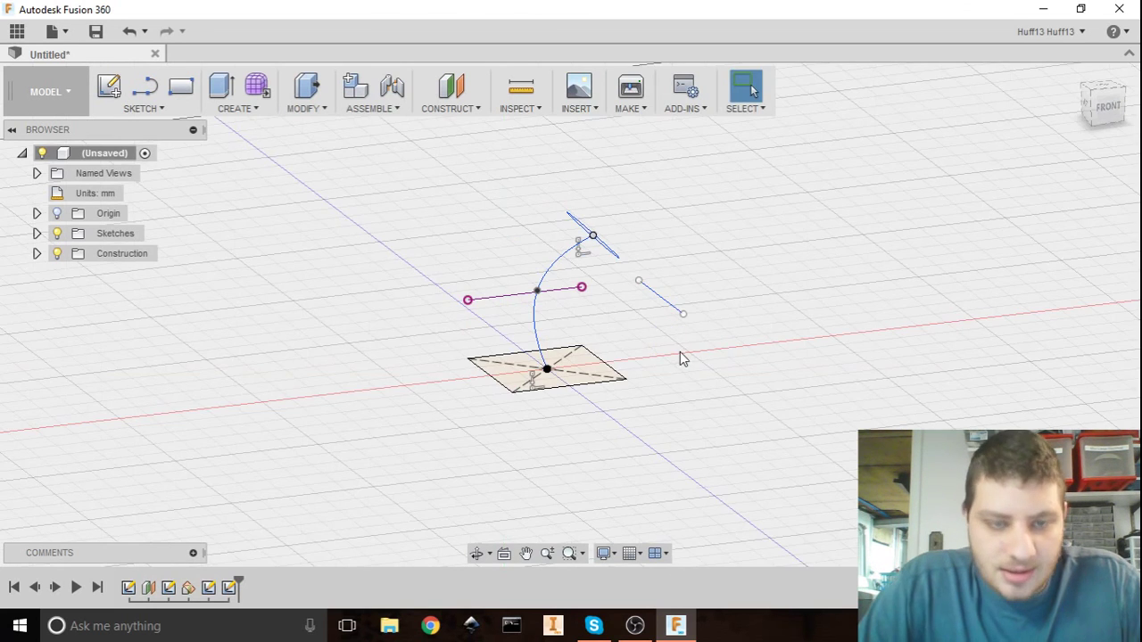
Step: Start a loft with the square as the first profile and the angled circle as the second
middle_click_drag(649, 347, 625, 326, "shift")
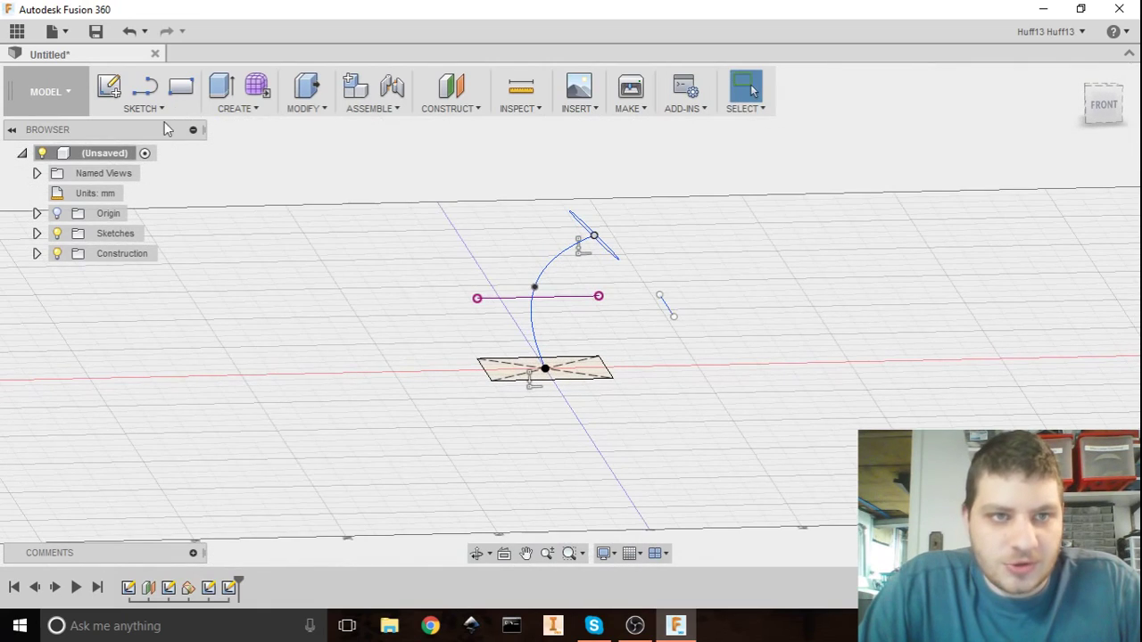
left_click(236, 109)
left_click(263, 207)
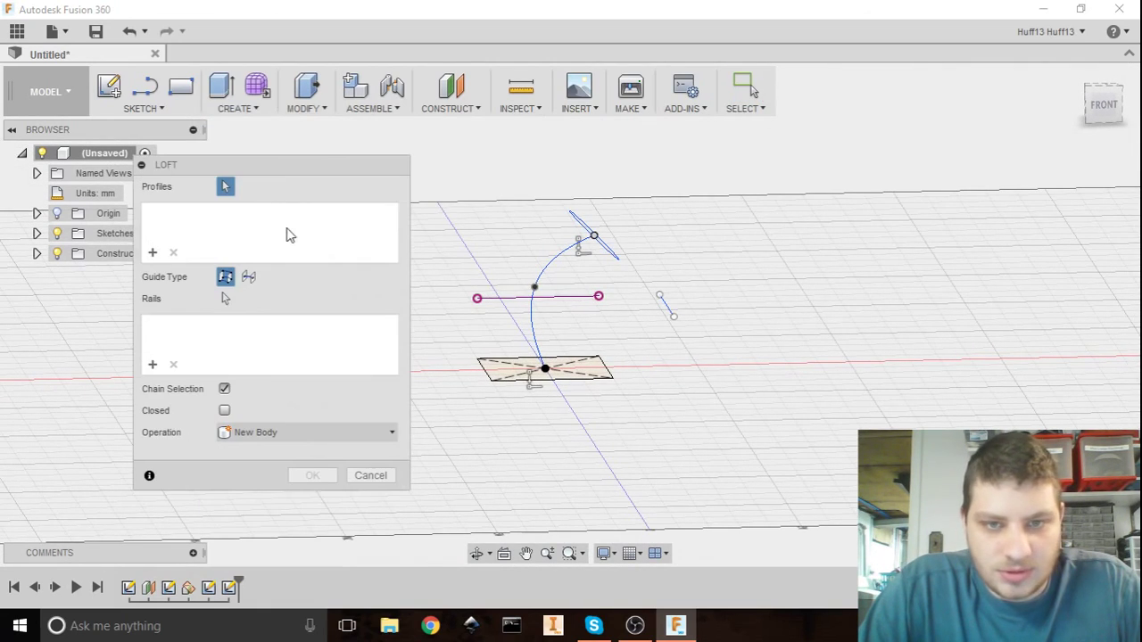
mouse_move(415, 296)
middle_mouse_down("shift")
mouse_move(458, 255)
mouse_move(517, 337)
middle_mouse_up("shift")
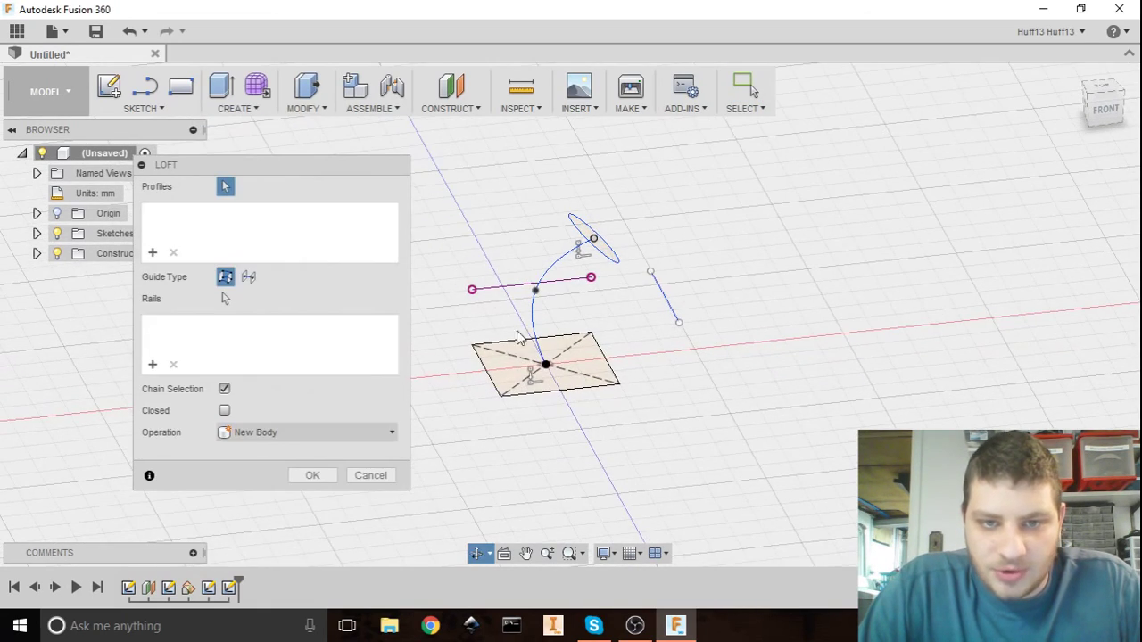
left_click(511, 378)
middle_click_drag(632, 364, 532, 366, "shift")
left_click(600, 246)
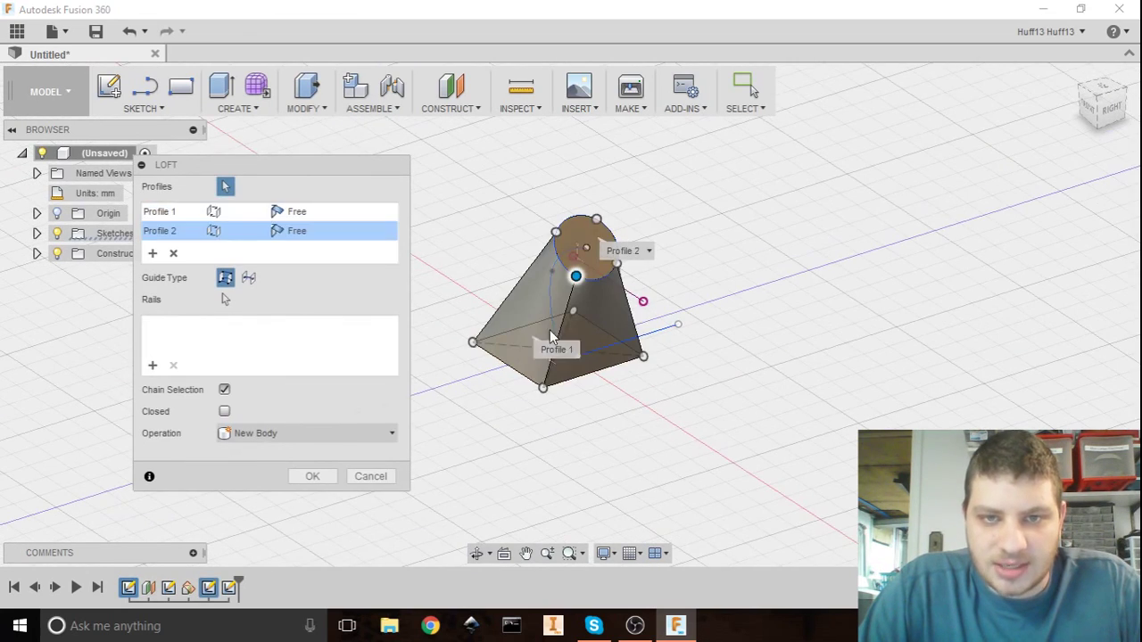
middle_click_drag(600, 246, 441, 325, "shift")
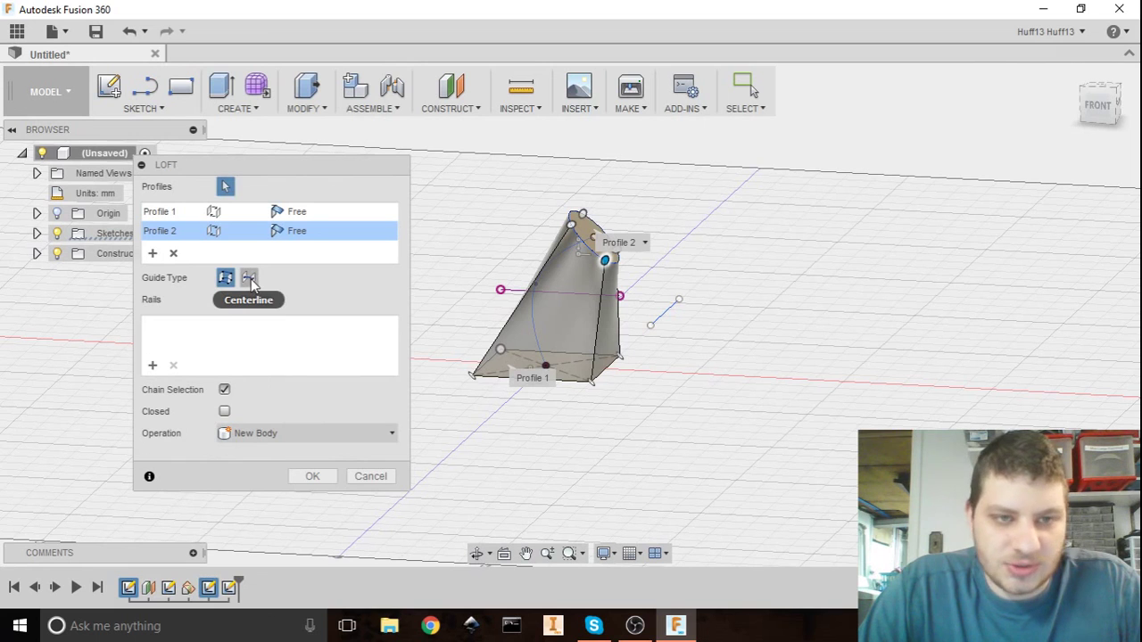
Step: Set the loft's guide type to Centerline, use the spline as the centerline, and create the loft as a new body
scroll(471, 323, "up", 5)
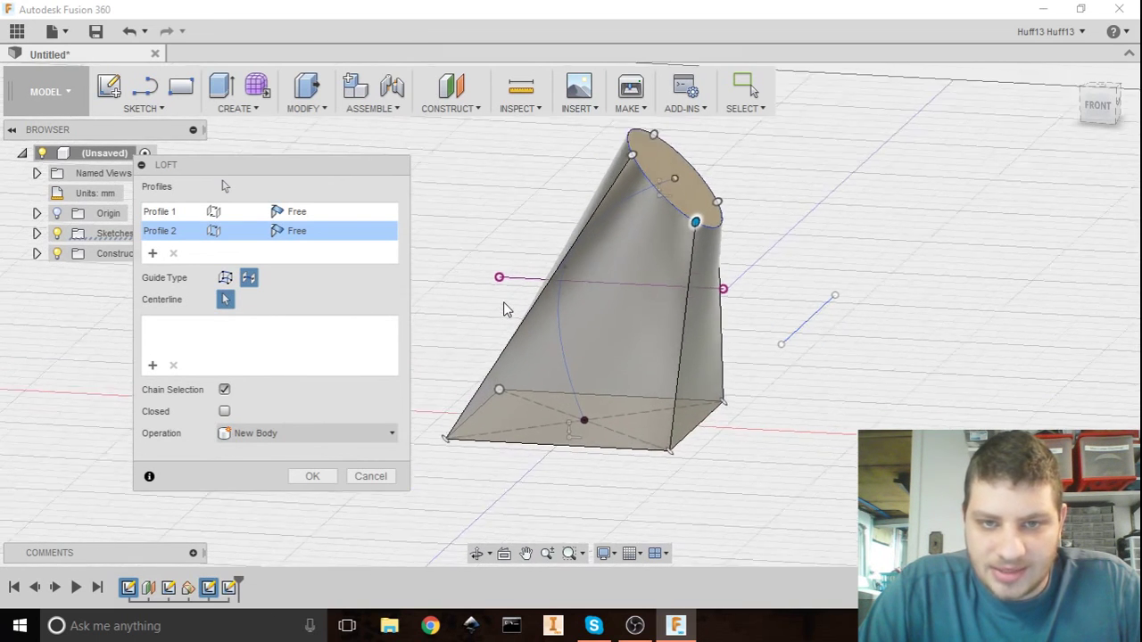
left_click(566, 308)
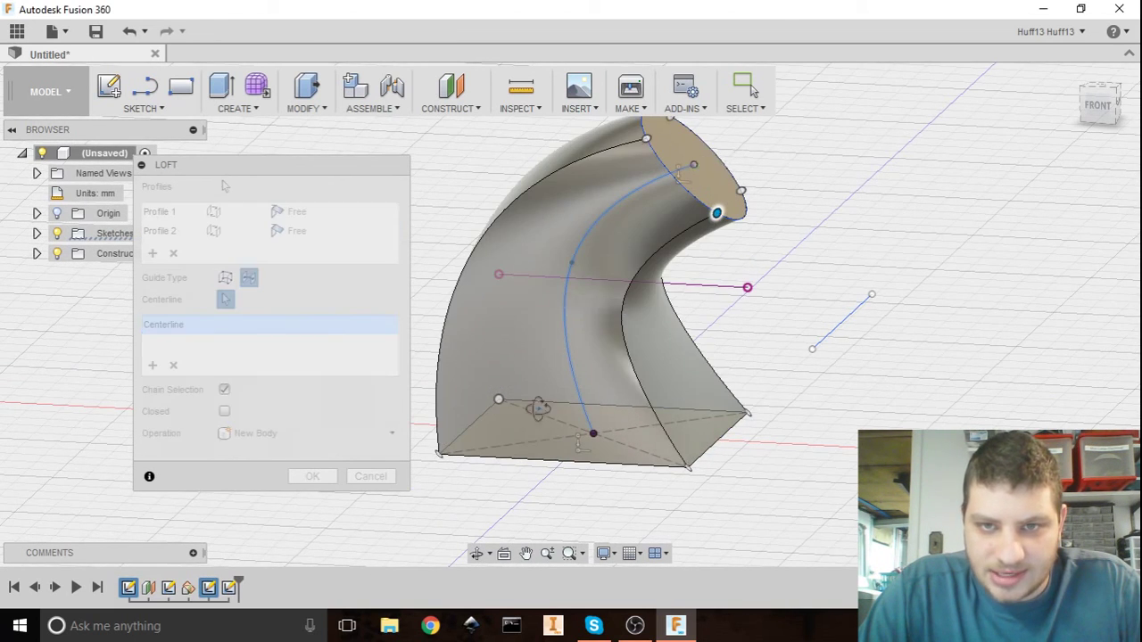
middle_click_drag(535, 408, 611, 349, "shift")
middle_click_drag(654, 273, 542, 255)
middle_click_drag(585, 285, 974, 319, "shift")
middle_click_drag(712, 347, 572, 288, "shift")
middle_click_drag(552, 343, 552, 290, "shift")
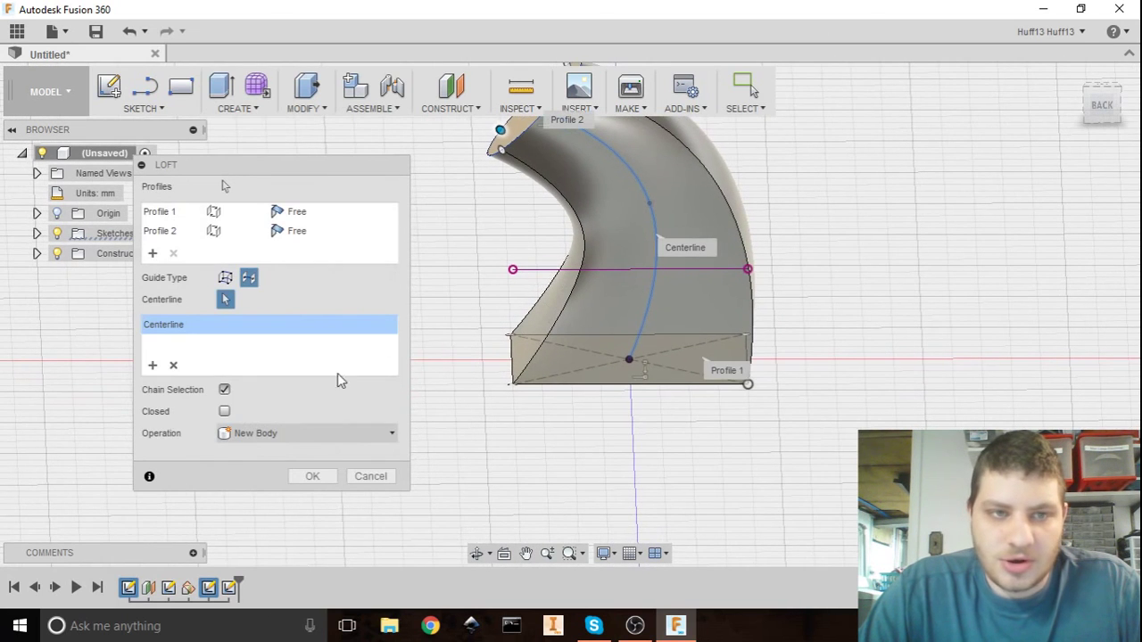
left_click(318, 476)
Step: Start a new sketch on the lofted body's circular end face
middle_click_drag(553, 393, 619, 365, "shift")
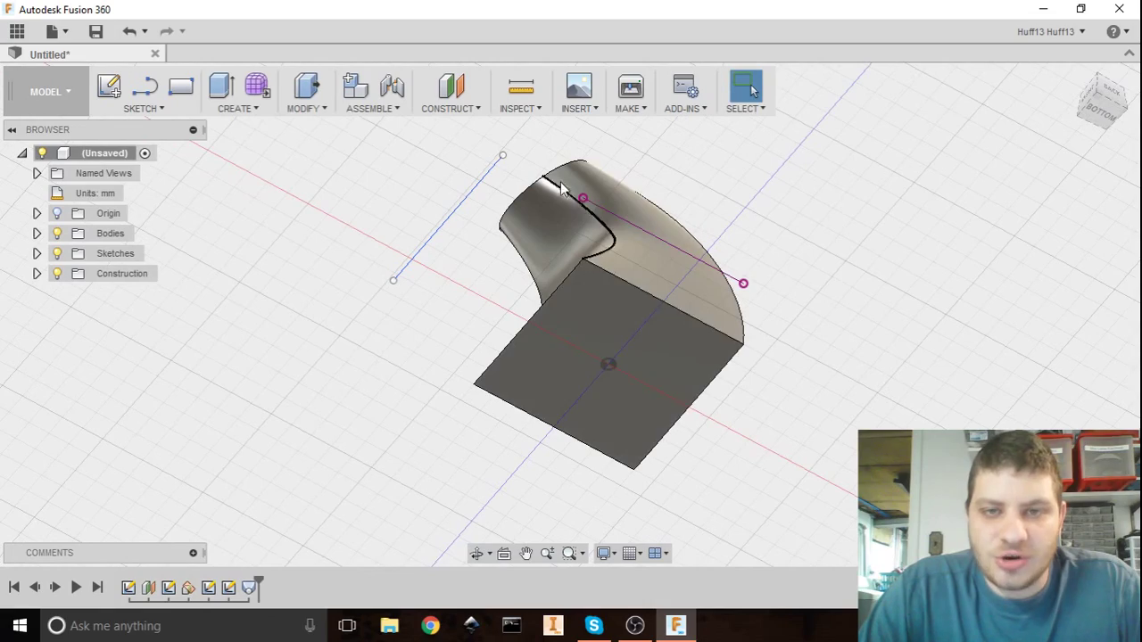
middle_click_drag(672, 306, 831, 406, "shift")
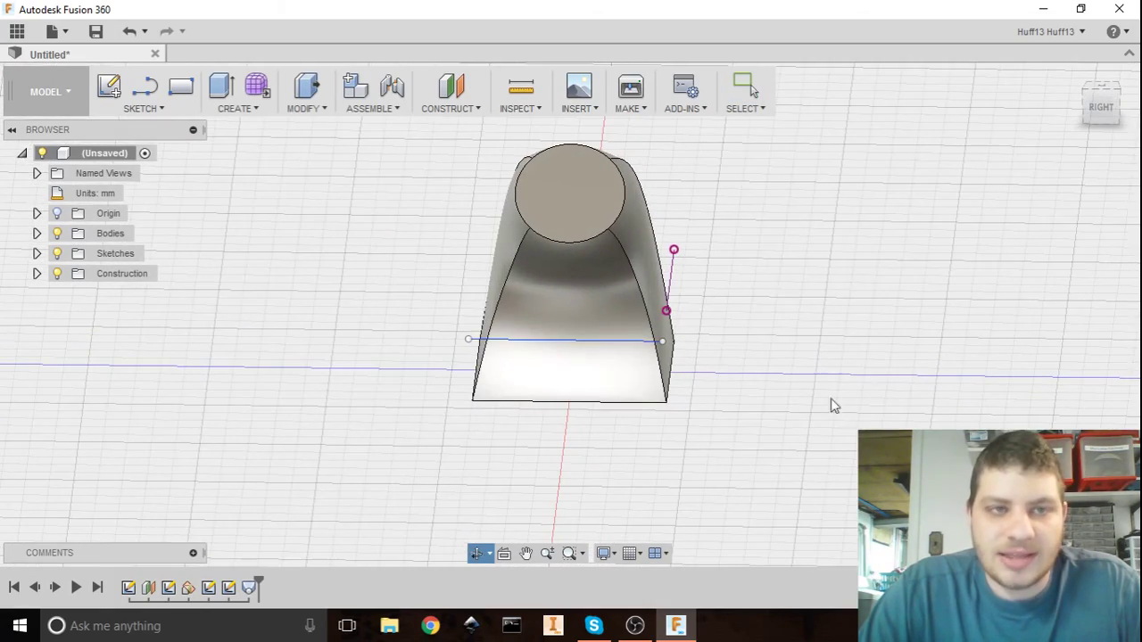
left_click(110, 85)
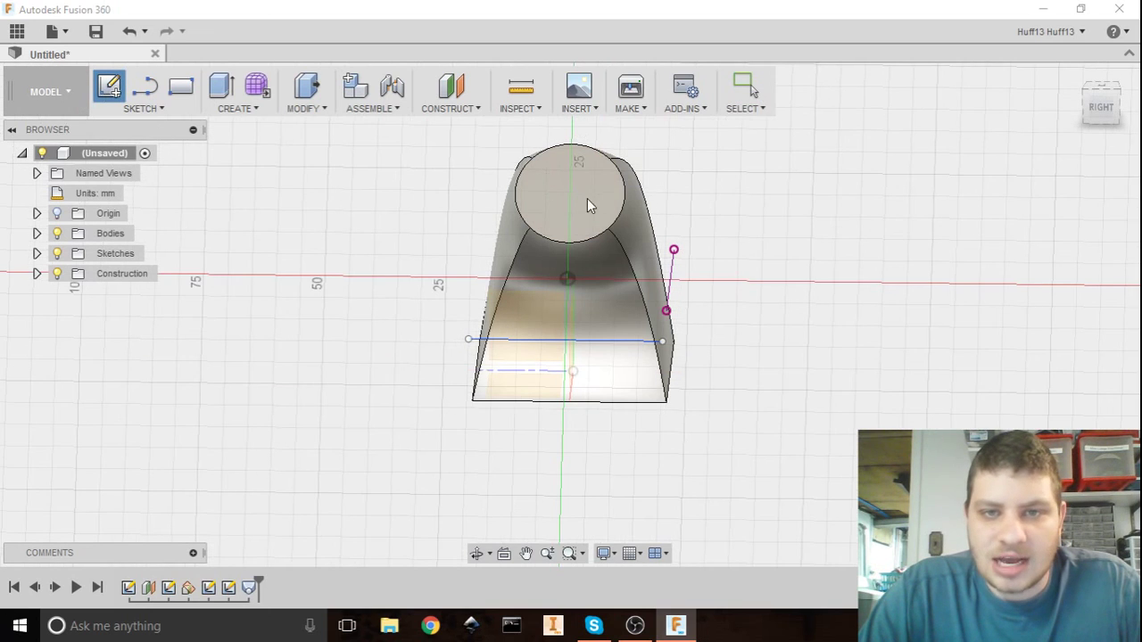
middle_click_drag(604, 242, 507, 198, "shift")
left_click(527, 189)
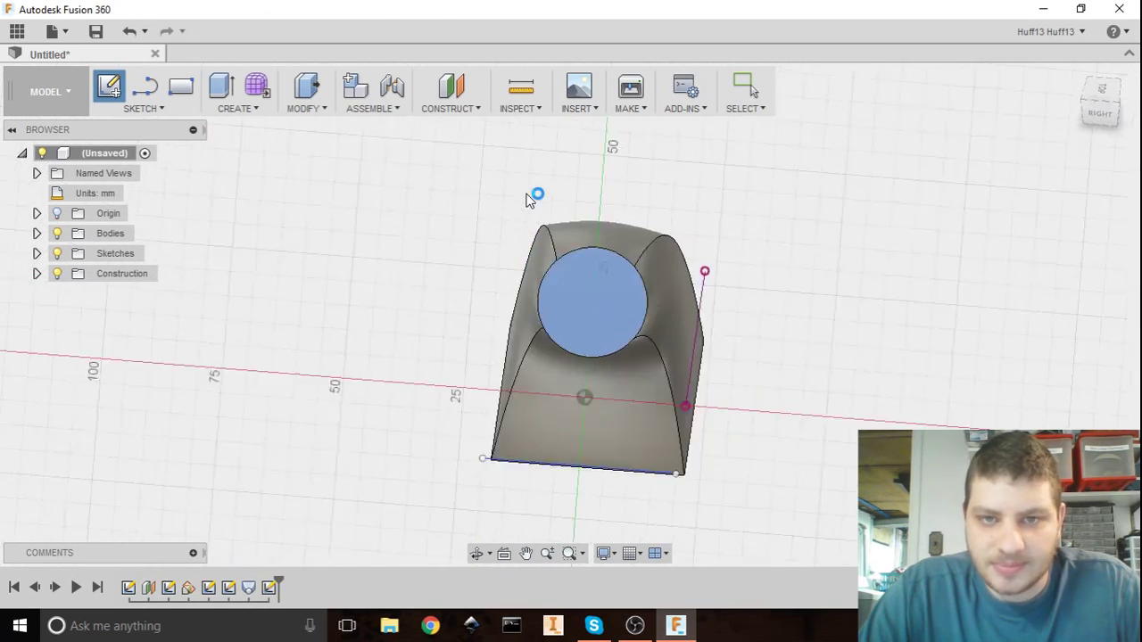
Step: Draw a center rectangle about 16 by 13 mm from the middle of the circular face and finish the sketch
left_click(160, 108)
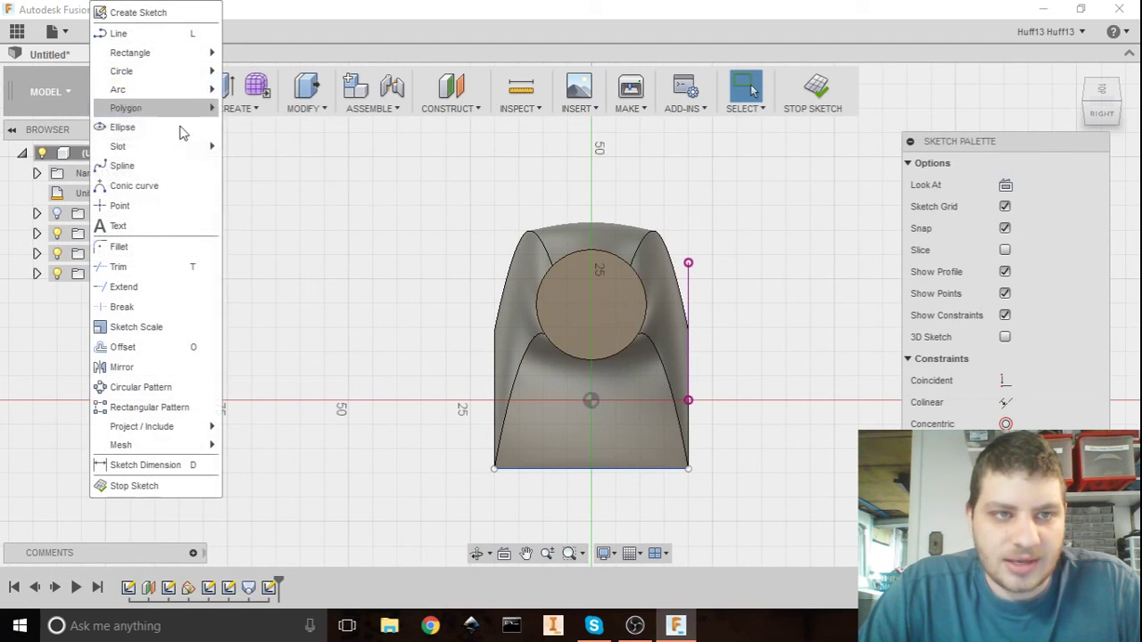
mouse_move(181, 56)
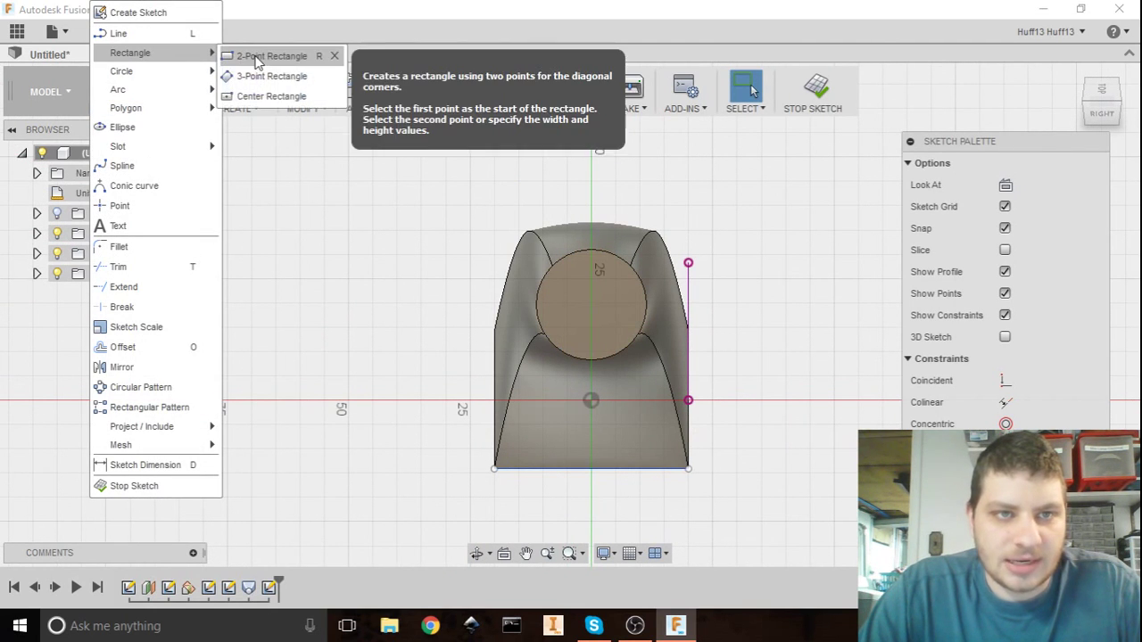
left_click(286, 95)
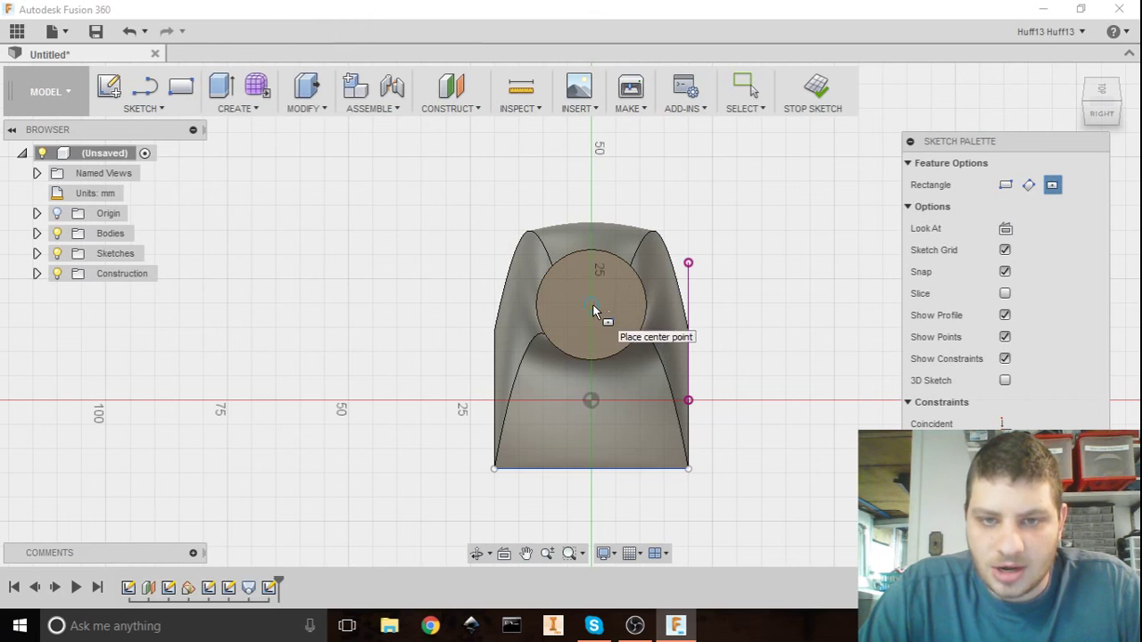
left_click(592, 306)
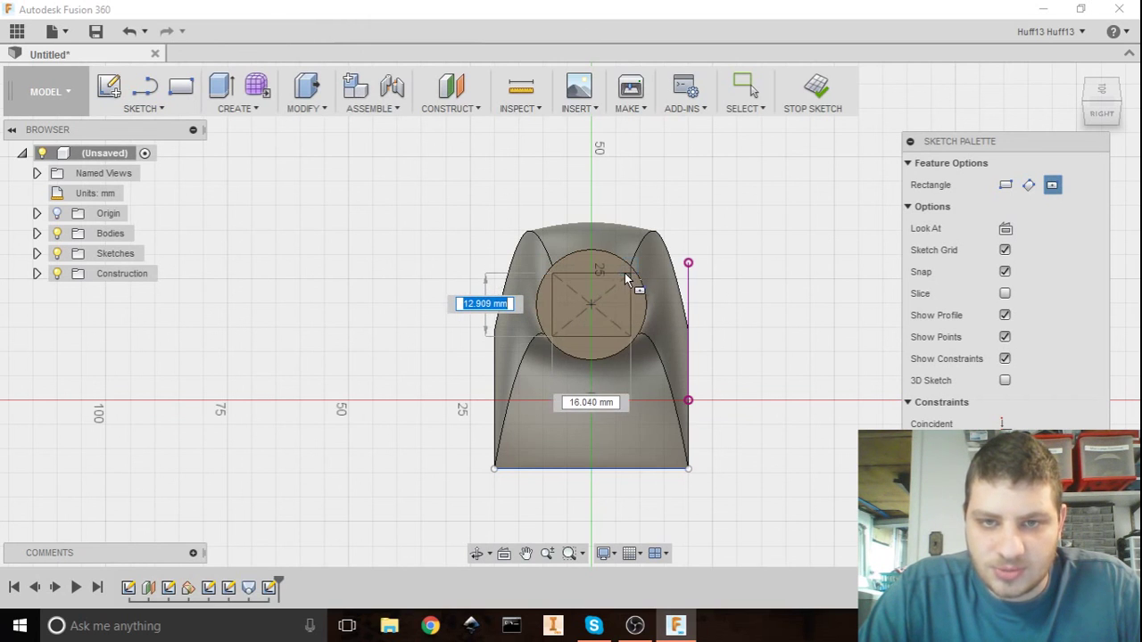
left_click(629, 274)
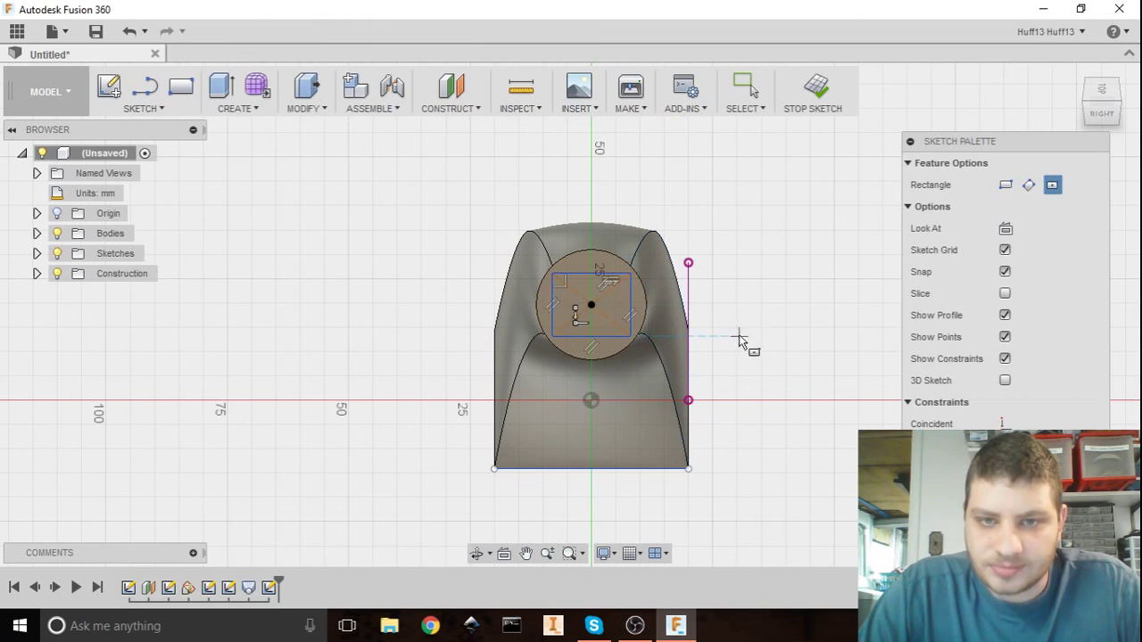
middle_click_drag(738, 340, 750, 314, "shift")
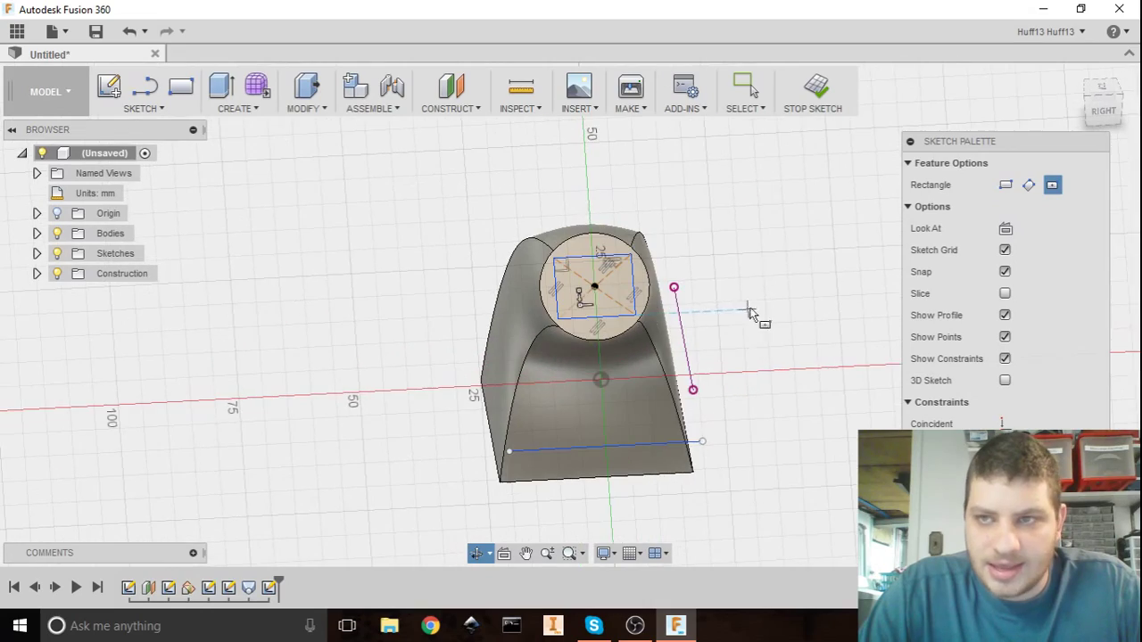
left_click(806, 111)
mouse_move(588, 303)
middle_mouse_down("shift")
mouse_move(571, 299)
mouse_move(556, 184)
mouse_move(544, 364)
mouse_move(332, 249)
middle_mouse_up("shift")
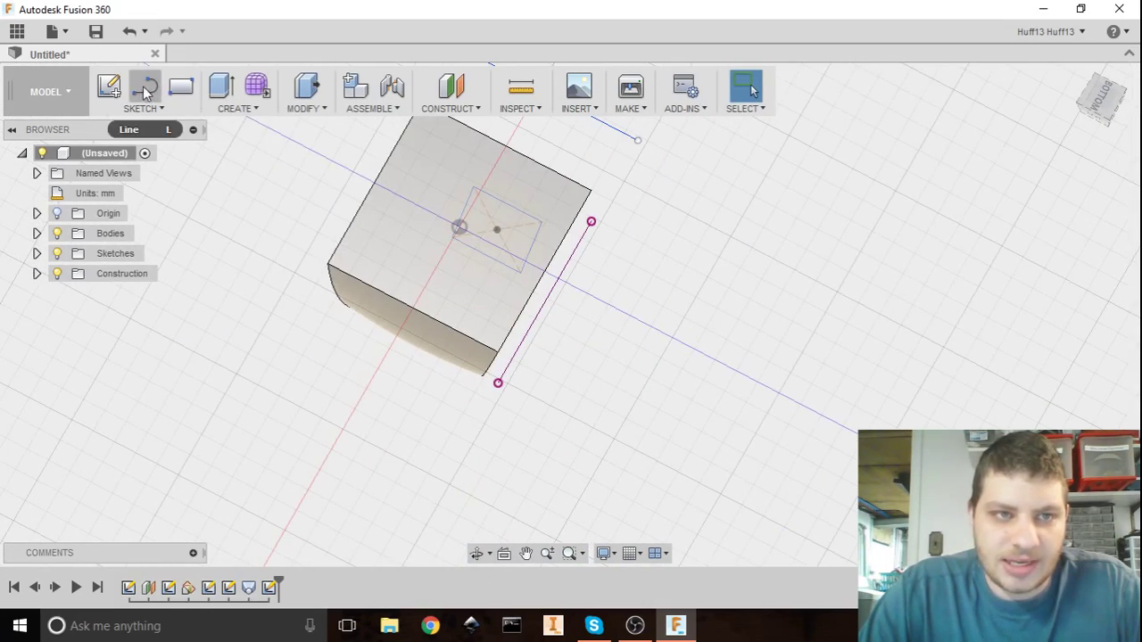
left_click(137, 109)
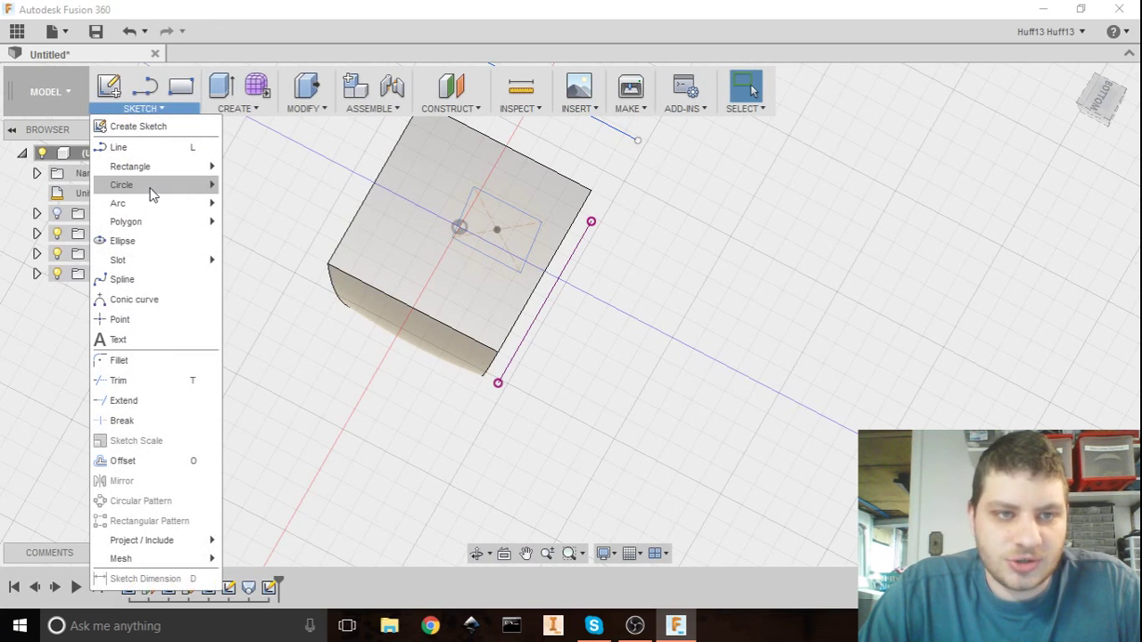
mouse_move(147, 187)
left_click(312, 191)
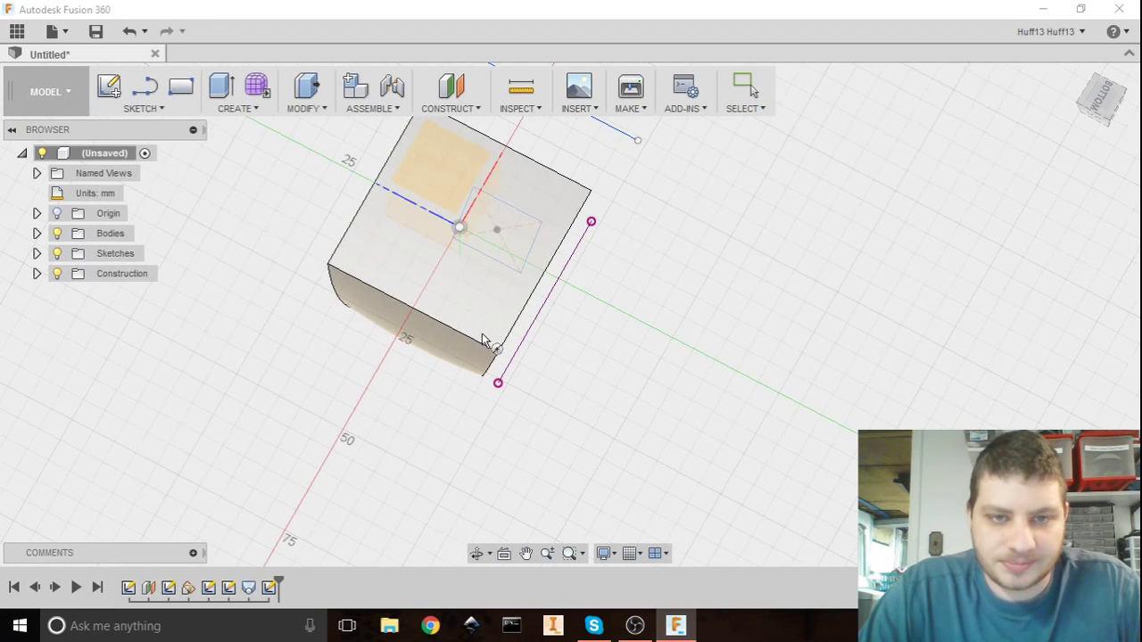
mouse_move(512, 388)
middle_mouse_down("shift")
mouse_move(417, 319)
mouse_move(438, 363)
middle_mouse_up("shift")
left_click(438, 363)
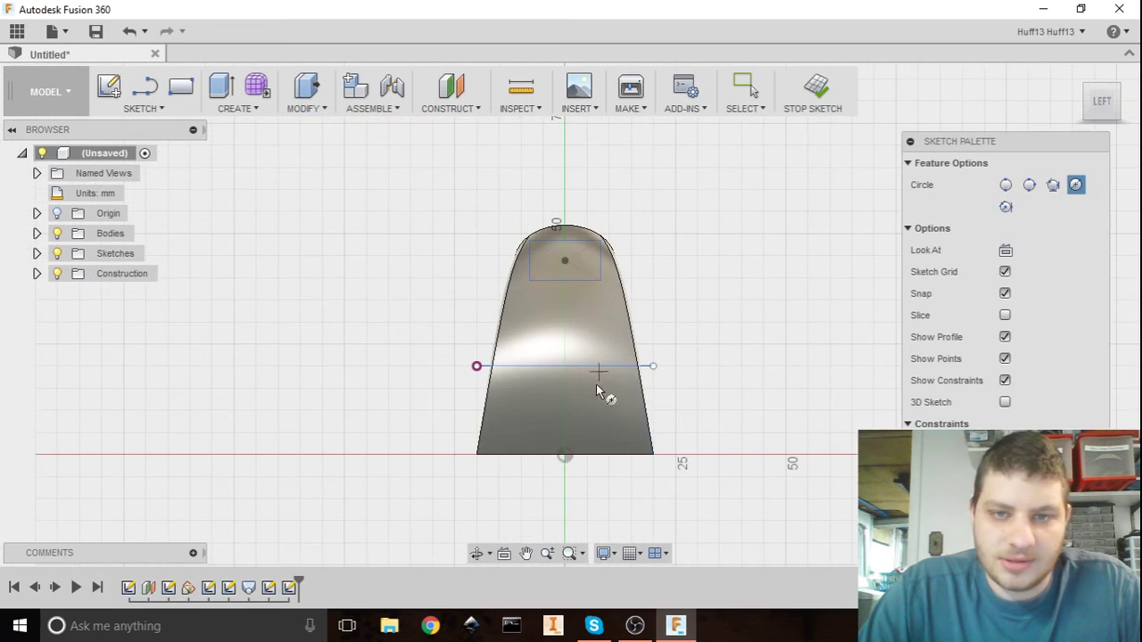
left_click(813, 107)
Step: Sketch a center-diameter circle about 35 mm across, centered on the origin on the body's square base face, and finish the sketch
mouse_move(684, 339)
middle_mouse_down("shift")
mouse_move(678, 234)
mouse_move(731, 230)
mouse_move(696, 224)
middle_mouse_up("shift")
left_click(143, 108)
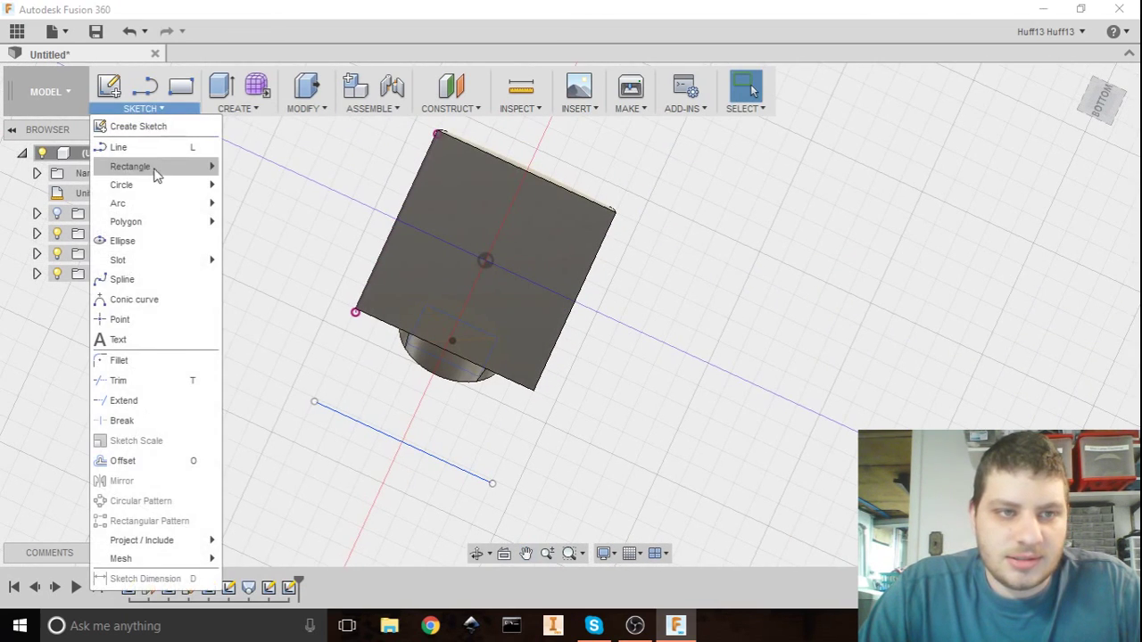
mouse_move(149, 190)
left_click(272, 188)
left_click(439, 273)
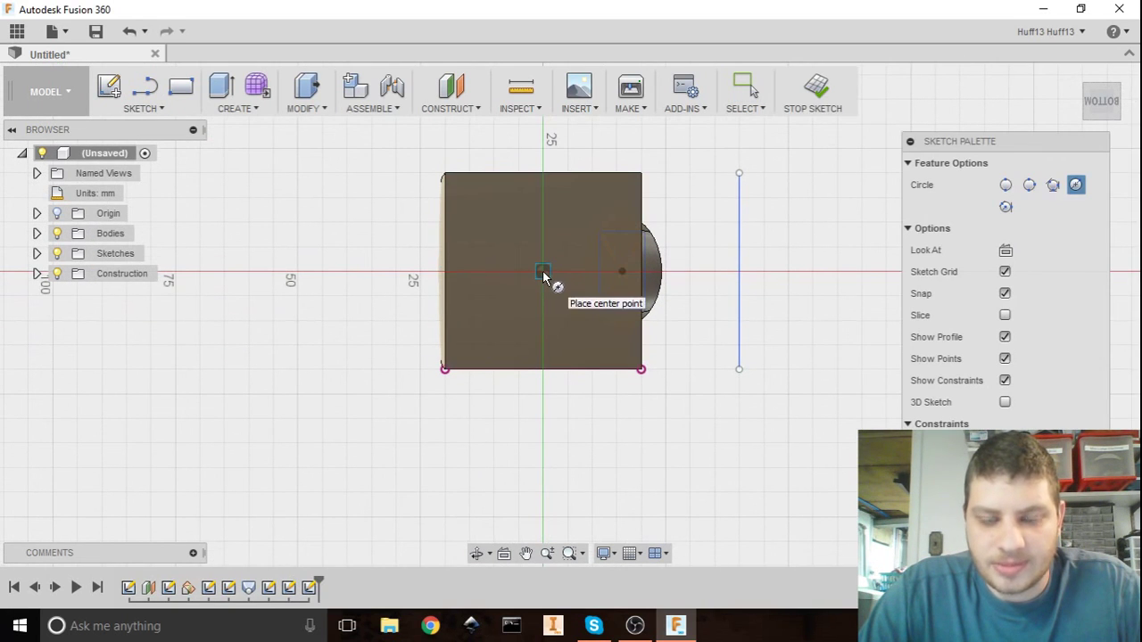
left_click(543, 271)
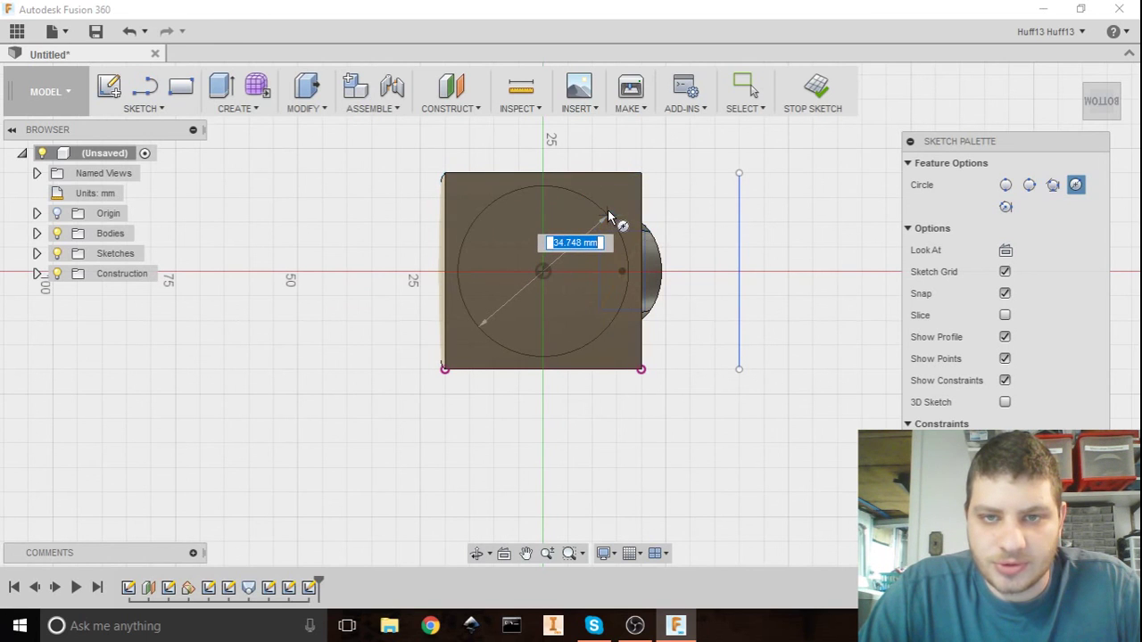
left_click(608, 210)
left_click(813, 85)
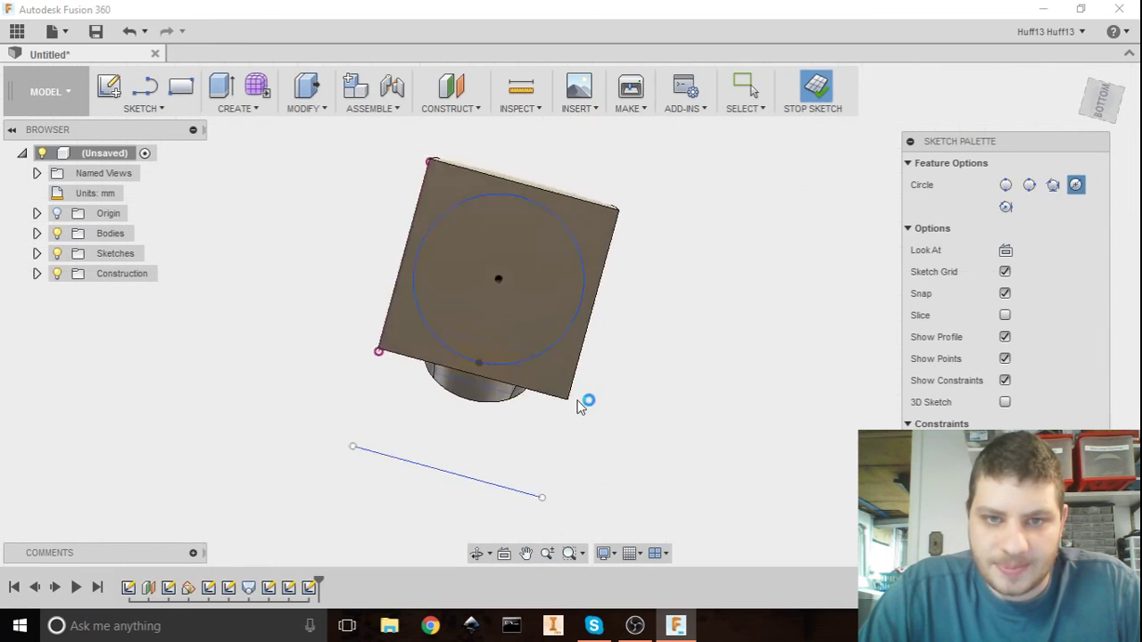
Step: Show the hidden Sketch4 that holds the centerline spline running through the lofted body
middle_click_drag(752, 90, 523, 415, "shift")
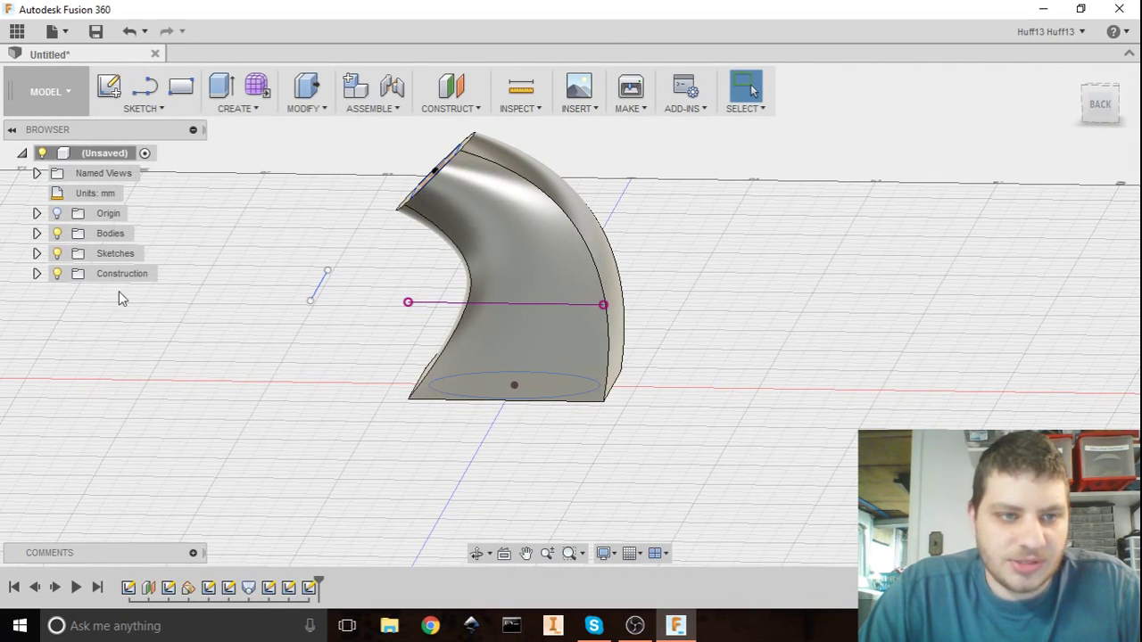
left_click(36, 254)
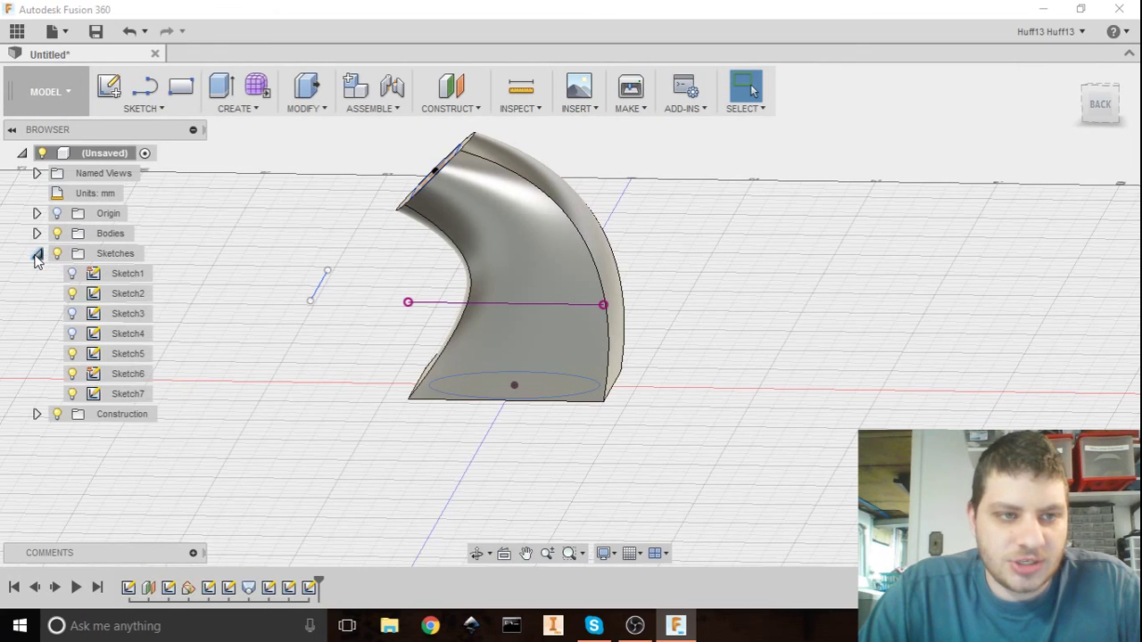
left_click(72, 334)
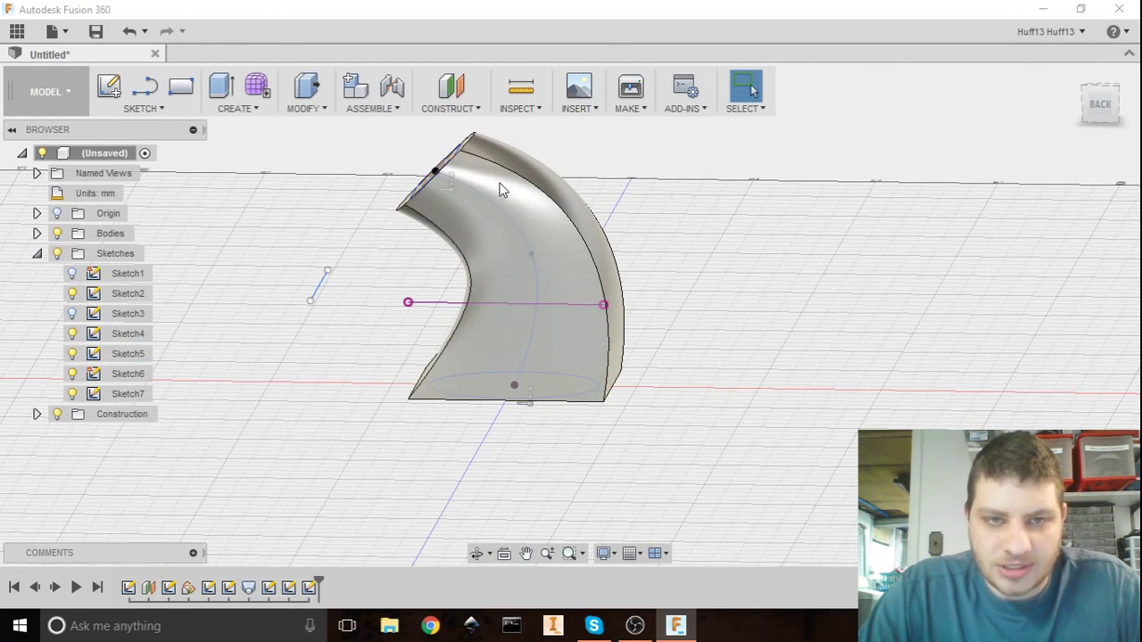
middle_click_drag(482, 352, 577, 375, "shift")
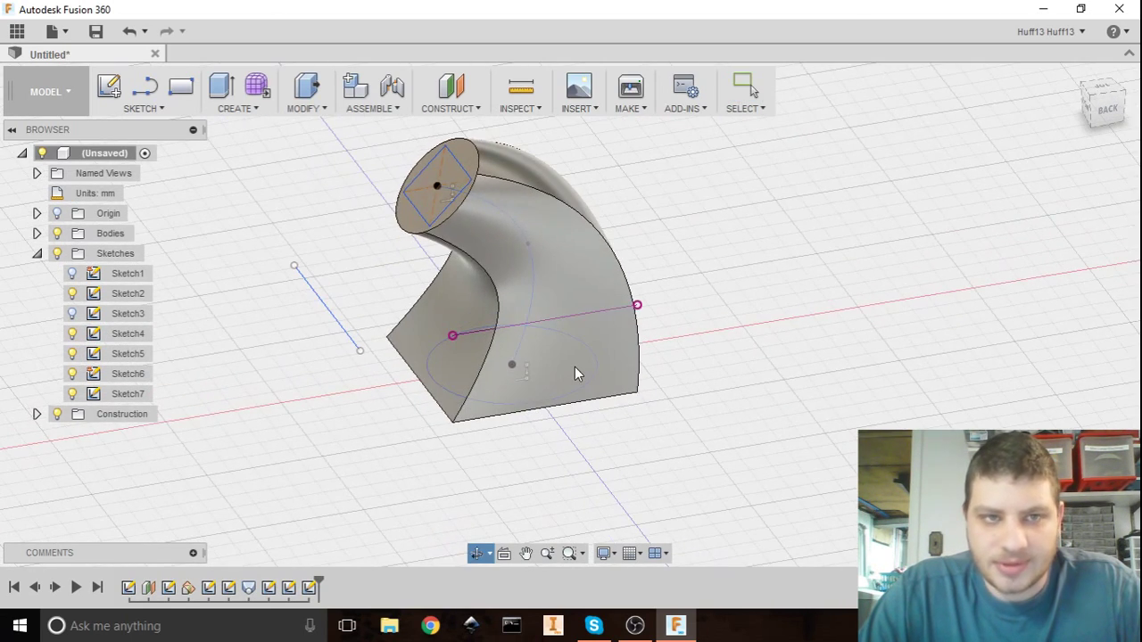
Step: Start a loft using the rectangle on the circular end face and the circle on the square base face as profiles
left_click(187, 108)
left_click(241, 109)
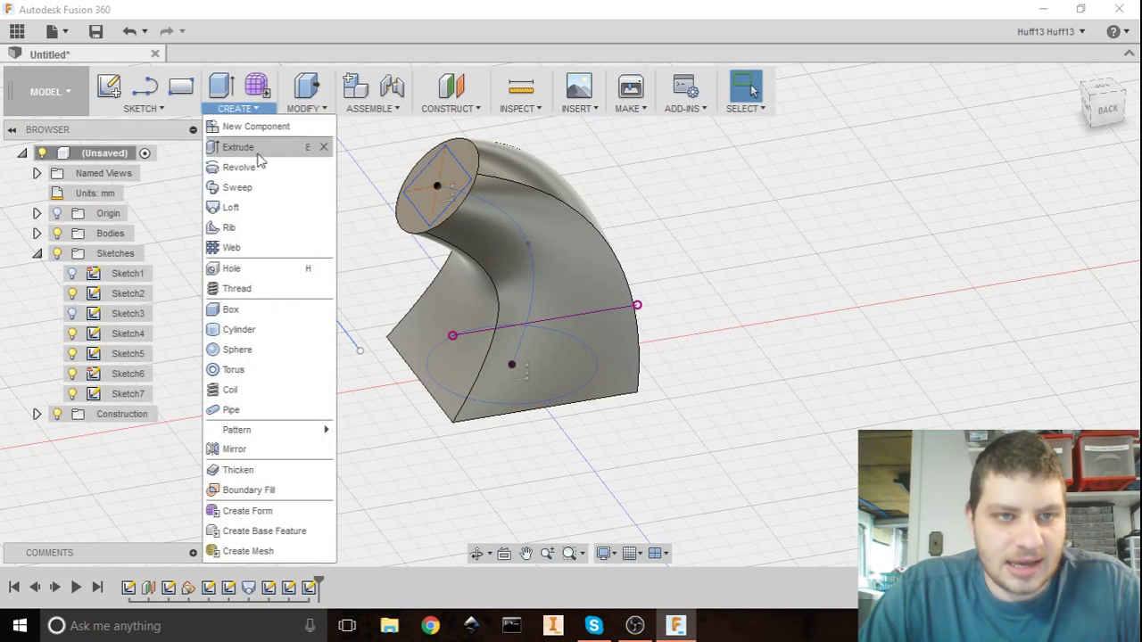
left_click(253, 205)
middle_click_drag(613, 502, 721, 457)
scroll(683, 292, "down", 1)
middle_click_drag(683, 292, 661, 340)
left_click(537, 193)
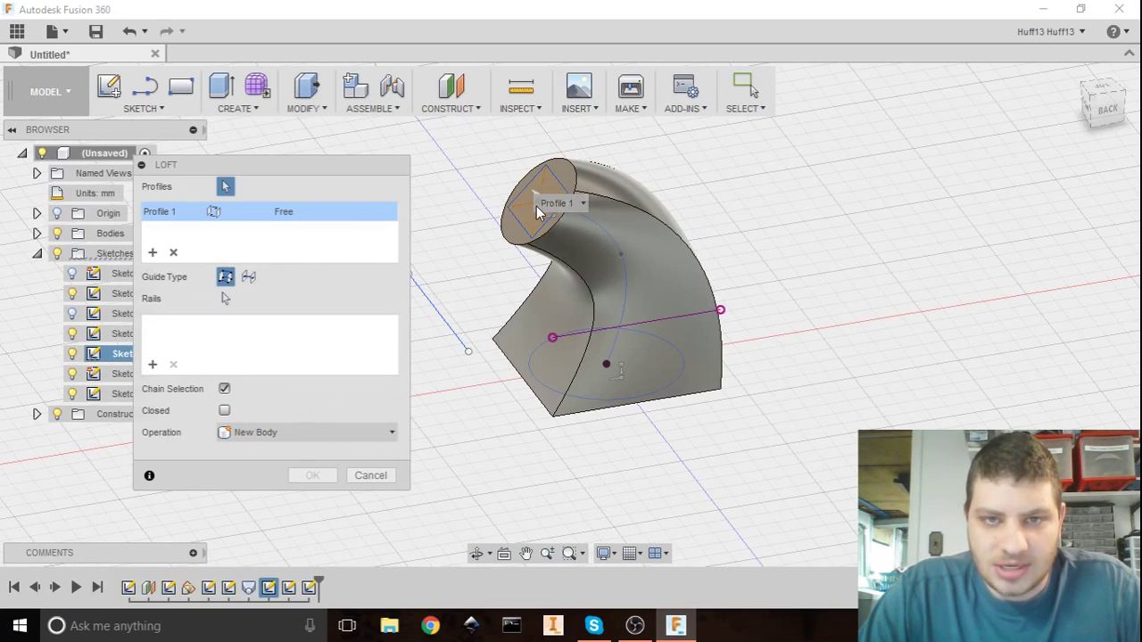
middle_click_drag(563, 428, 581, 365, "shift")
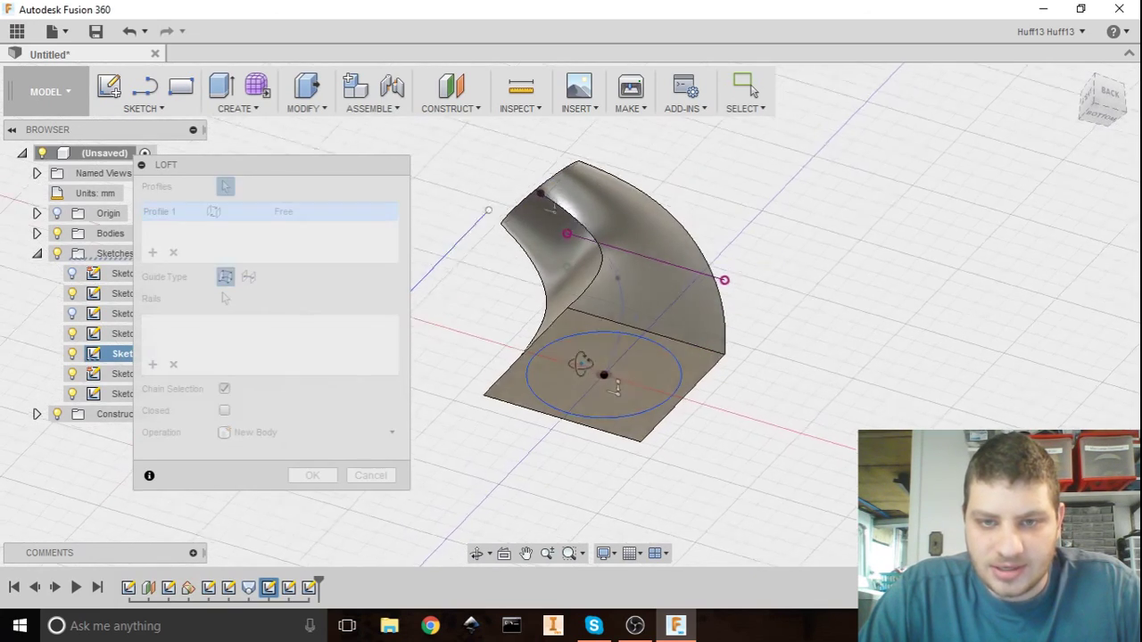
left_click(593, 367)
middle_click_drag(671, 290, 880, 352, "shift")
middle_click_drag(513, 302, 516, 330, "shift")
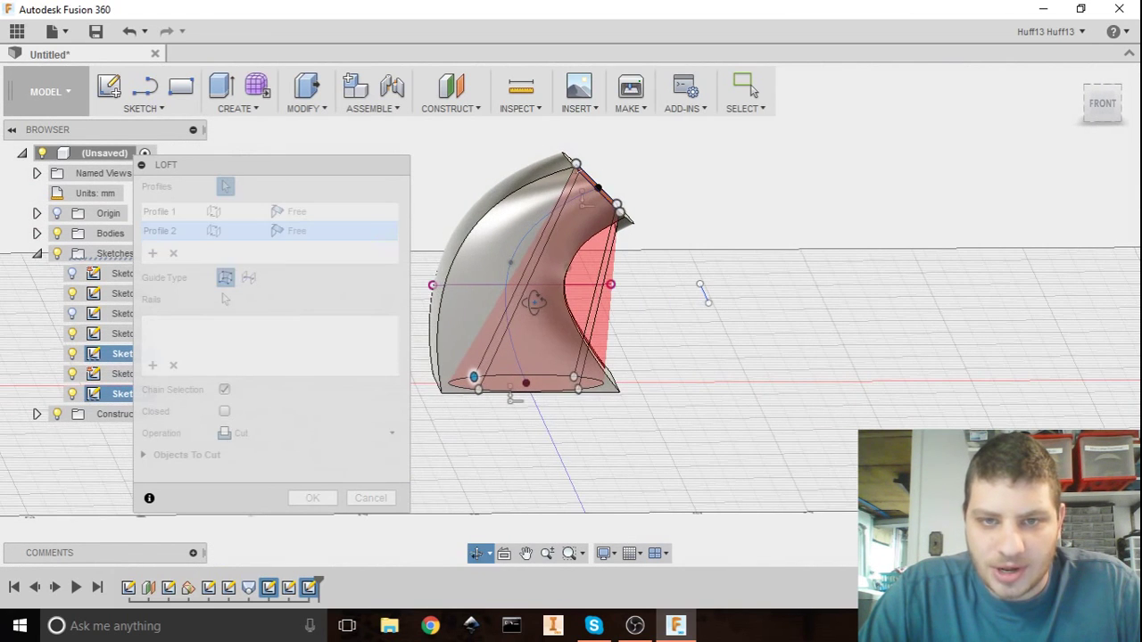
Step: Set the new loft's guide type to Centerline and select the spline inside the body as its centerline
left_click(250, 279)
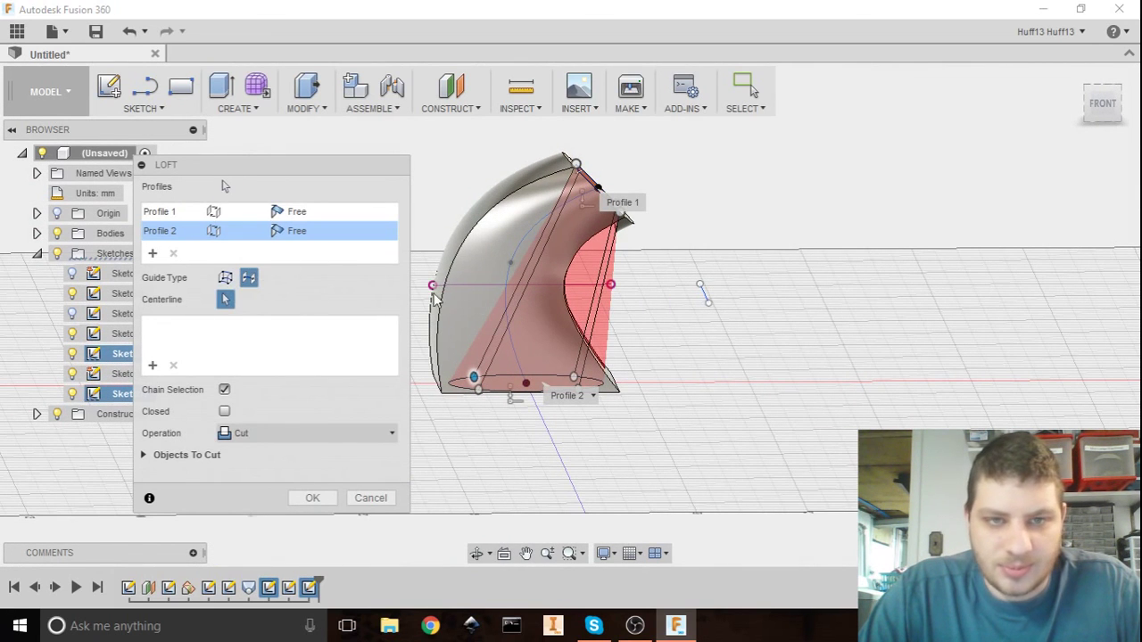
left_click(520, 244)
mouse_move(543, 265)
middle_mouse_down("shift")
mouse_move(584, 344)
mouse_move(537, 301)
mouse_move(537, 245)
middle_mouse_up("shift")
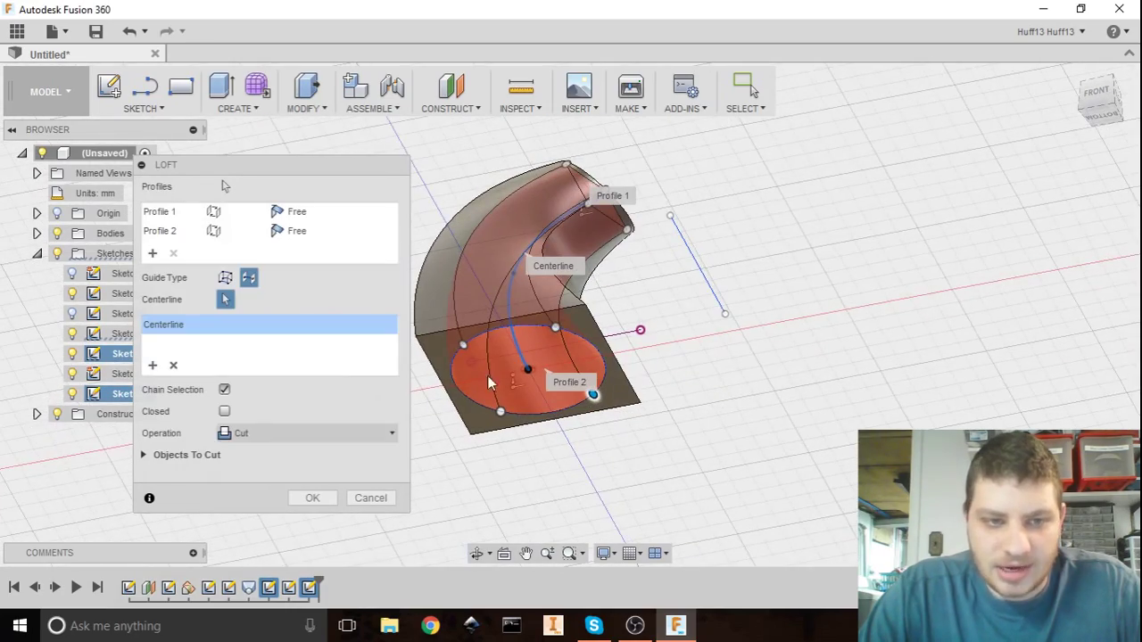
middle_click_drag(505, 396, 502, 327, "shift")
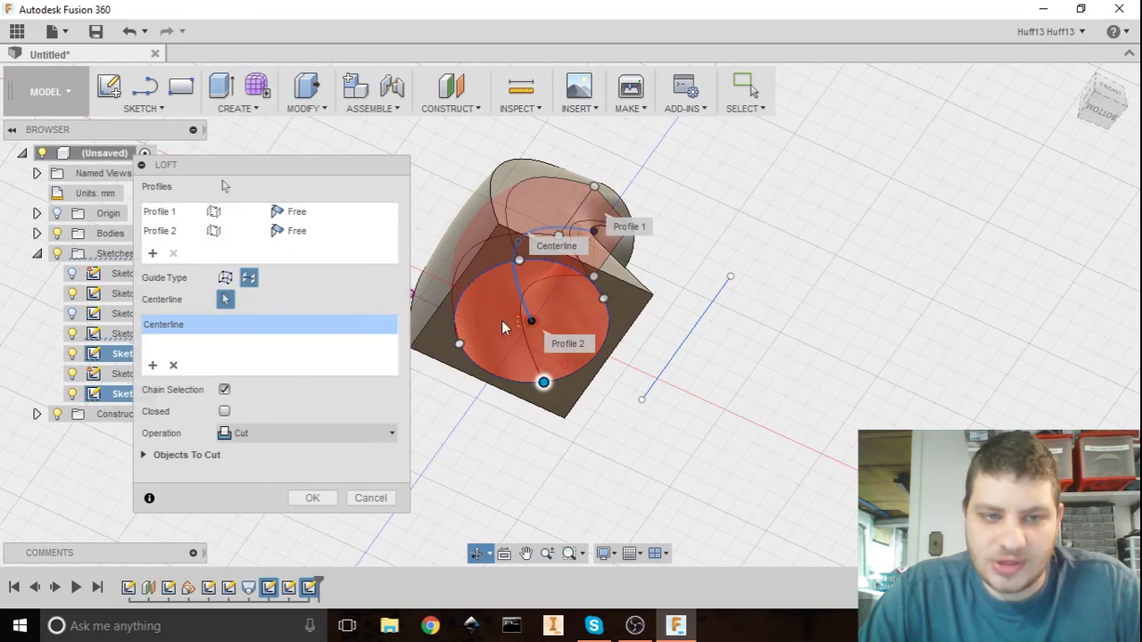
Step: Try the Join, Cut, New Body and Intersect operations on the loft and compare their previews
left_click(243, 435)
left_click(252, 455)
left_click(259, 434)
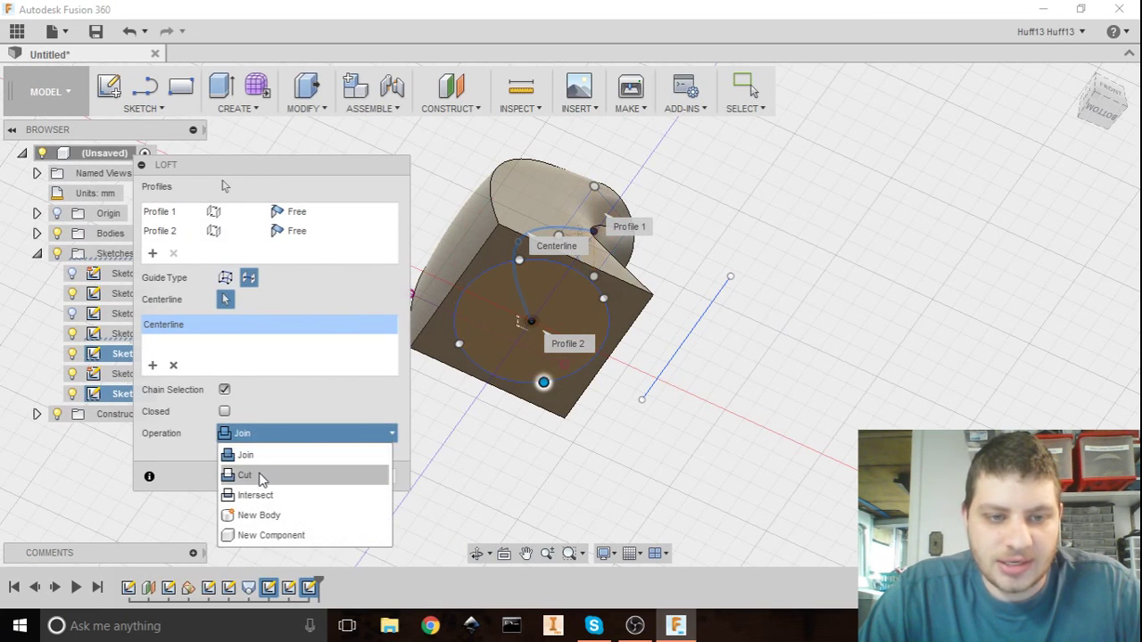
left_click(258, 475)
left_click(276, 432)
left_click(264, 516)
left_click(286, 433)
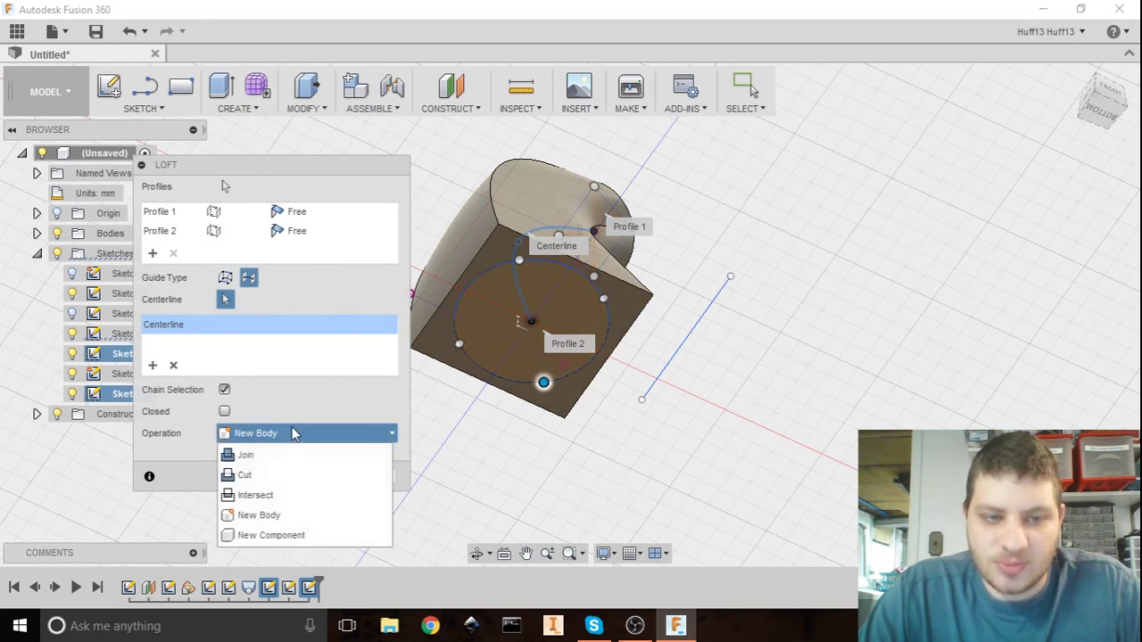
left_click(276, 497)
middle_click_drag(580, 384, 551, 416, "shift")
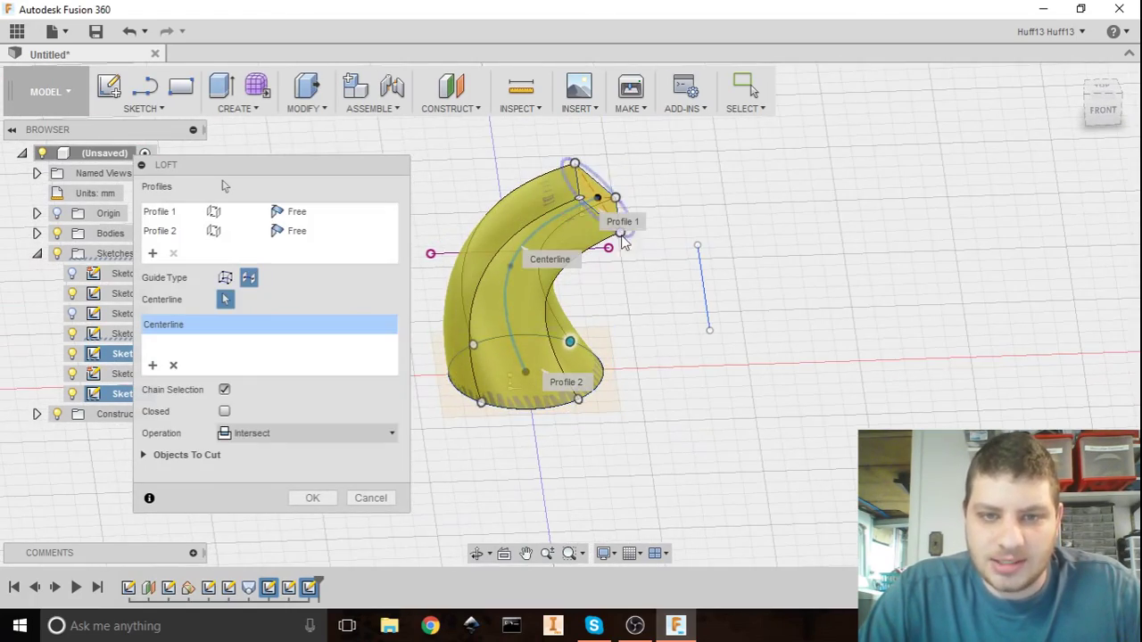
Step: Set the loft operation to Cut with Body1 as the object to cut, and create the loft
left_click(275, 438)
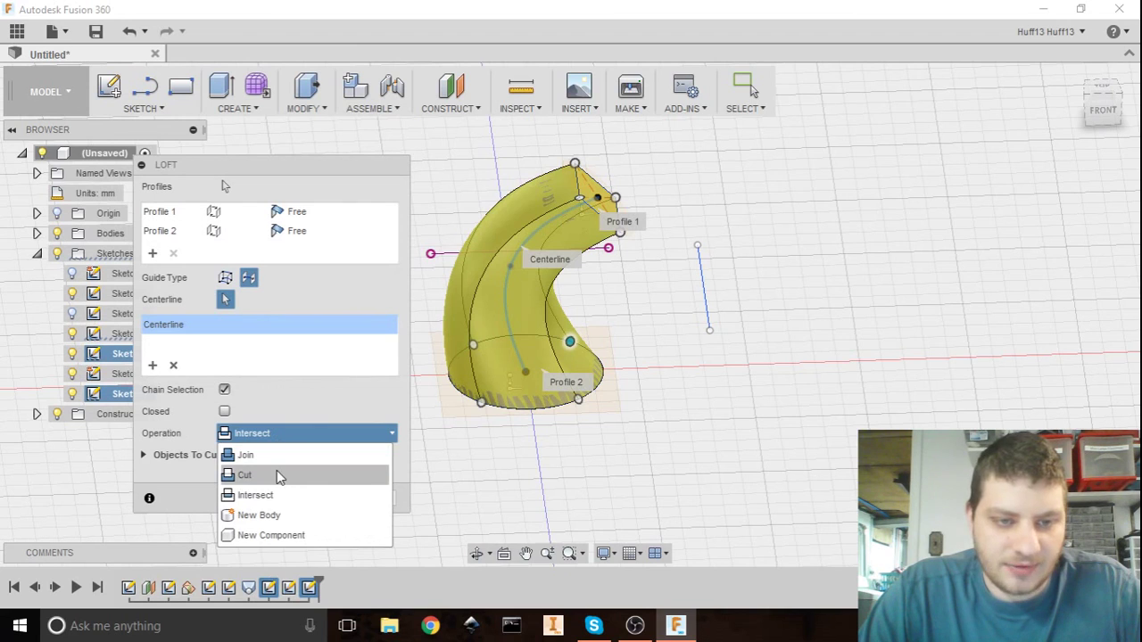
left_click(277, 472)
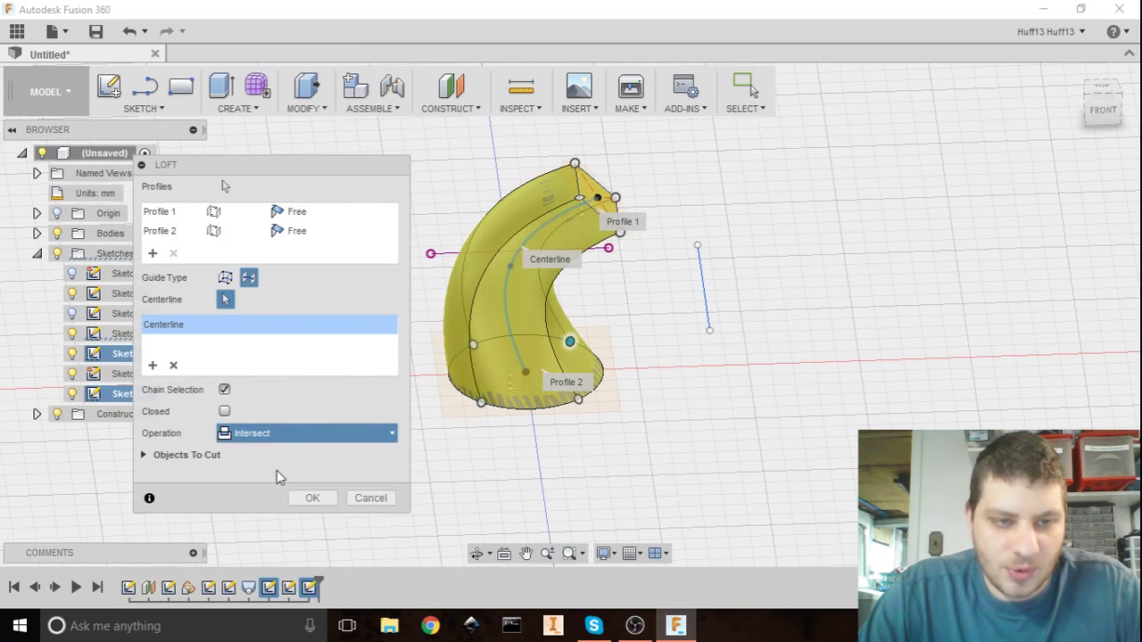
left_click(143, 455)
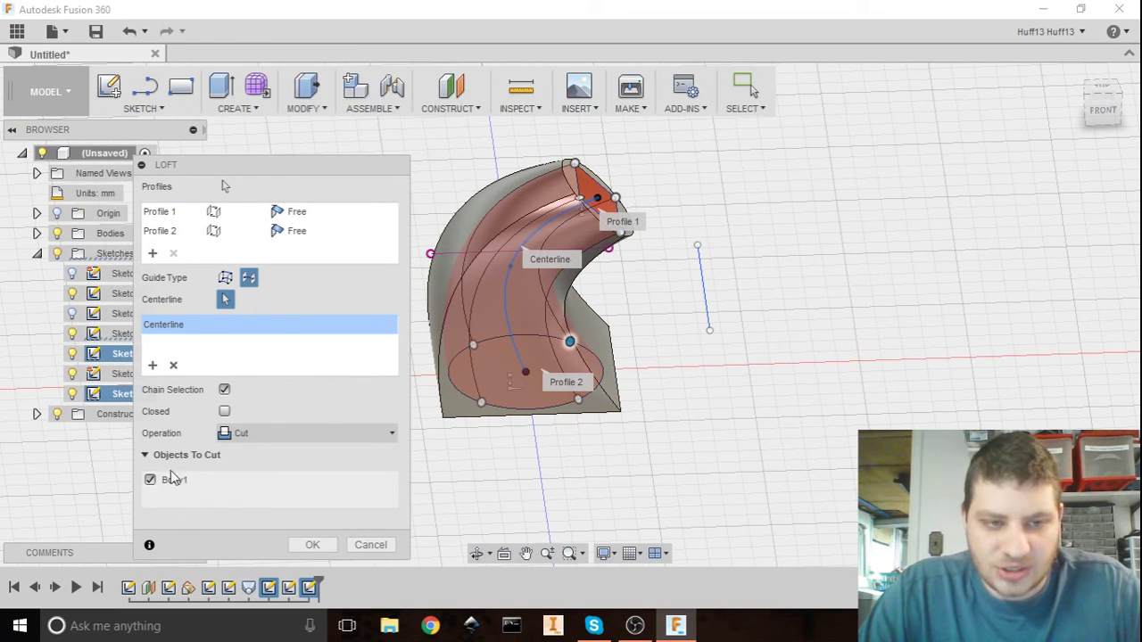
left_click(156, 459)
middle_click_drag(428, 484, 872, 270, "shift")
left_click(330, 494)
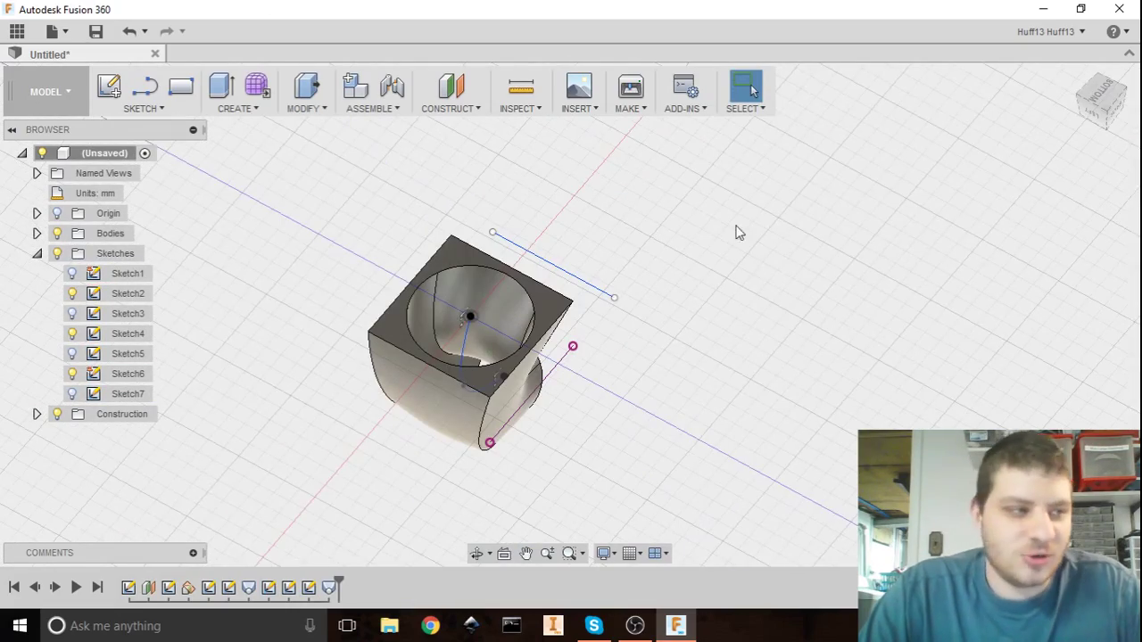
middle_click_drag(751, 263, 425, 206, "shift")
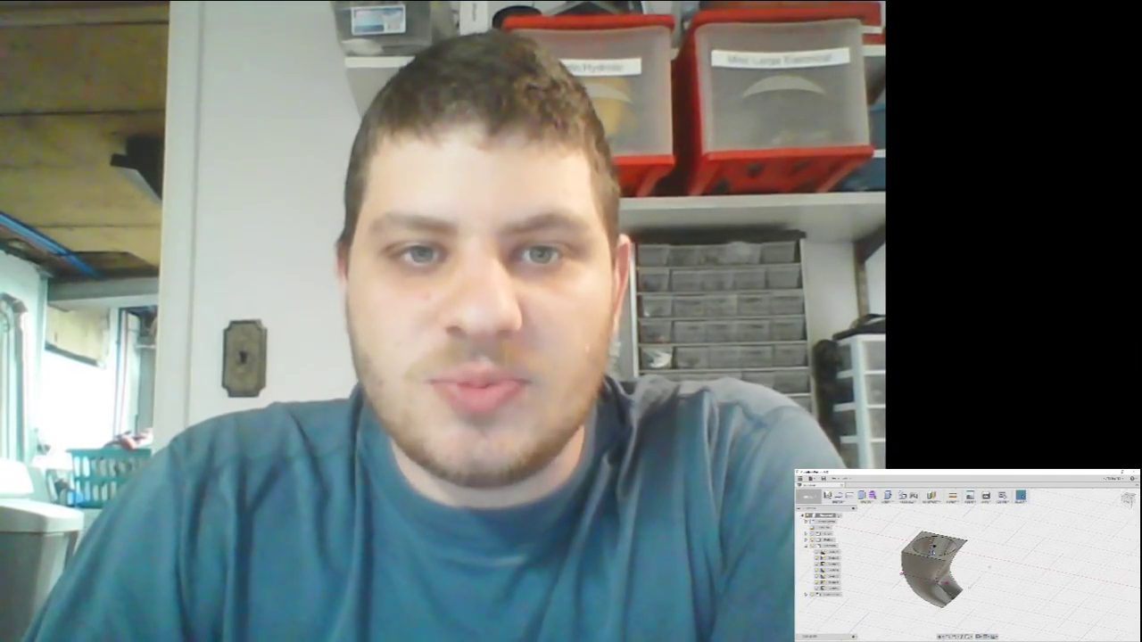
middle_click_drag(989, 568, 992, 552, "shift")
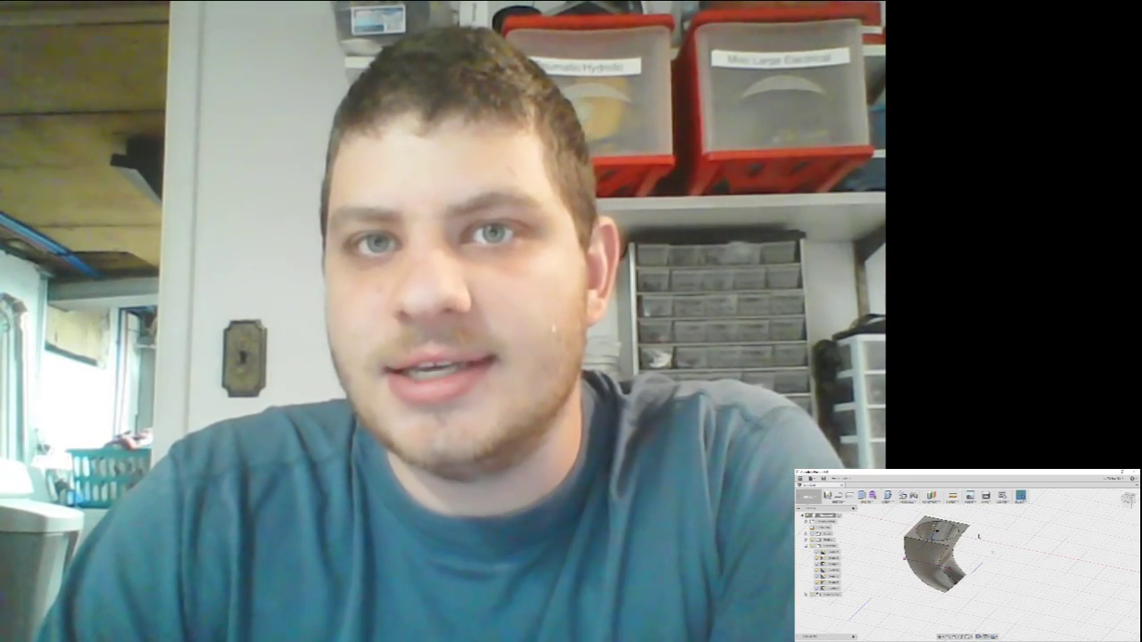
middle_click_drag(979, 536, 987, 537, "shift")
scroll(989, 539, "down", 1)
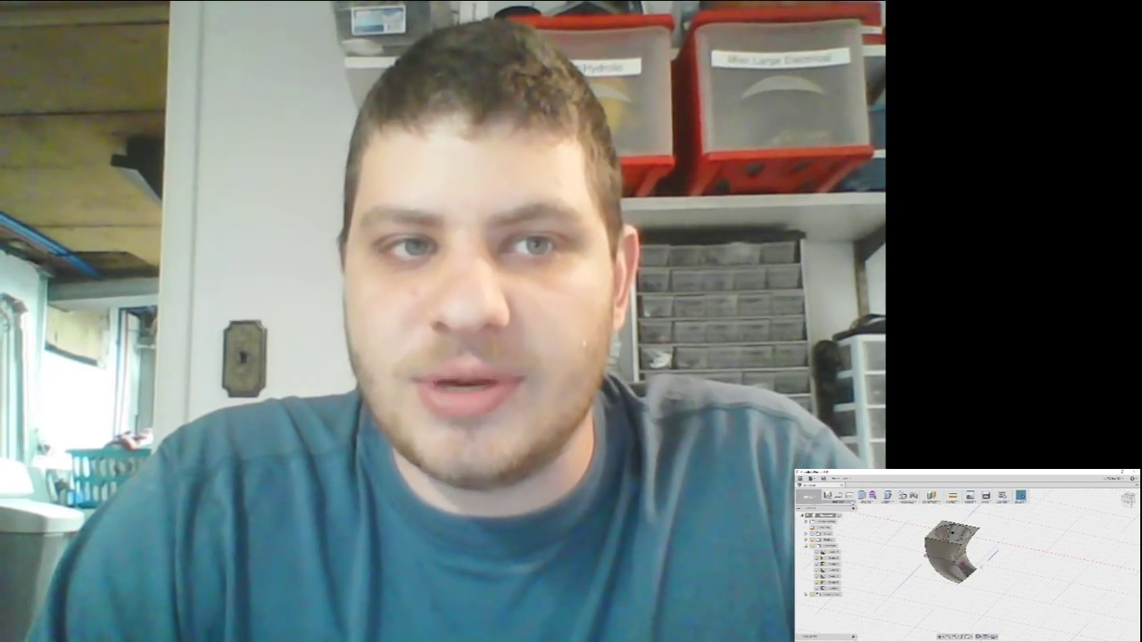
left_click(851, 503)
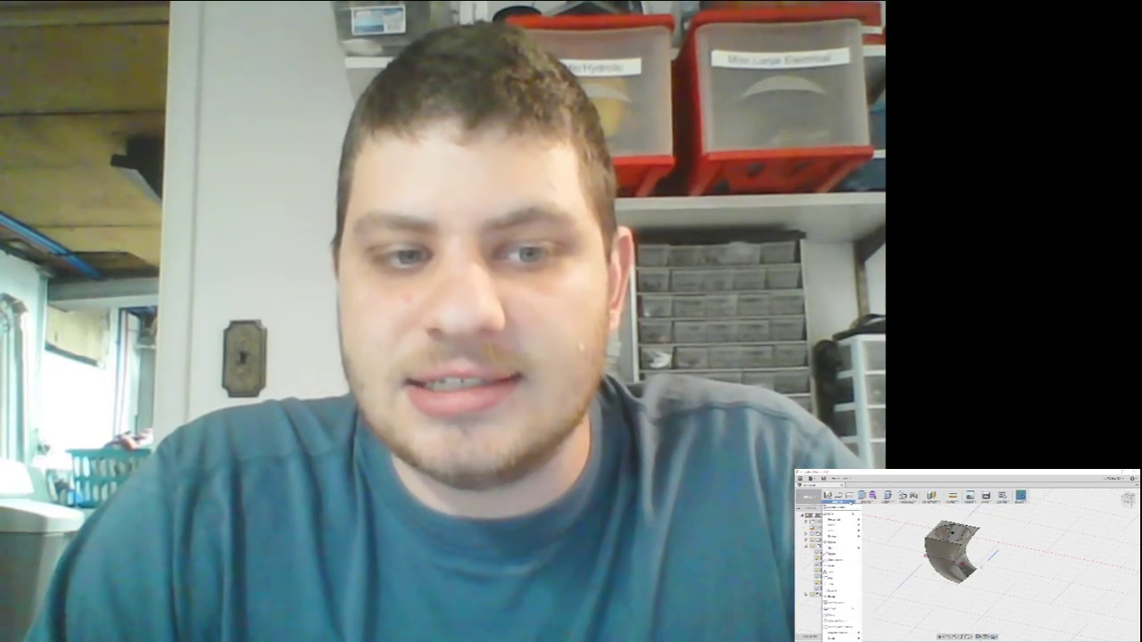
left_click(851, 503)
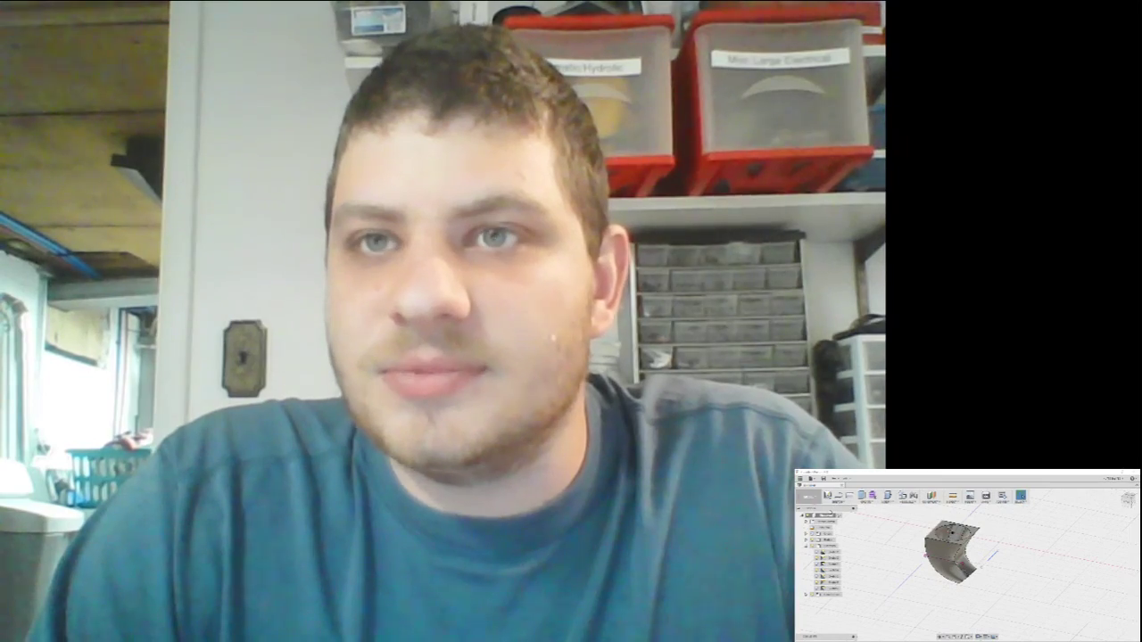